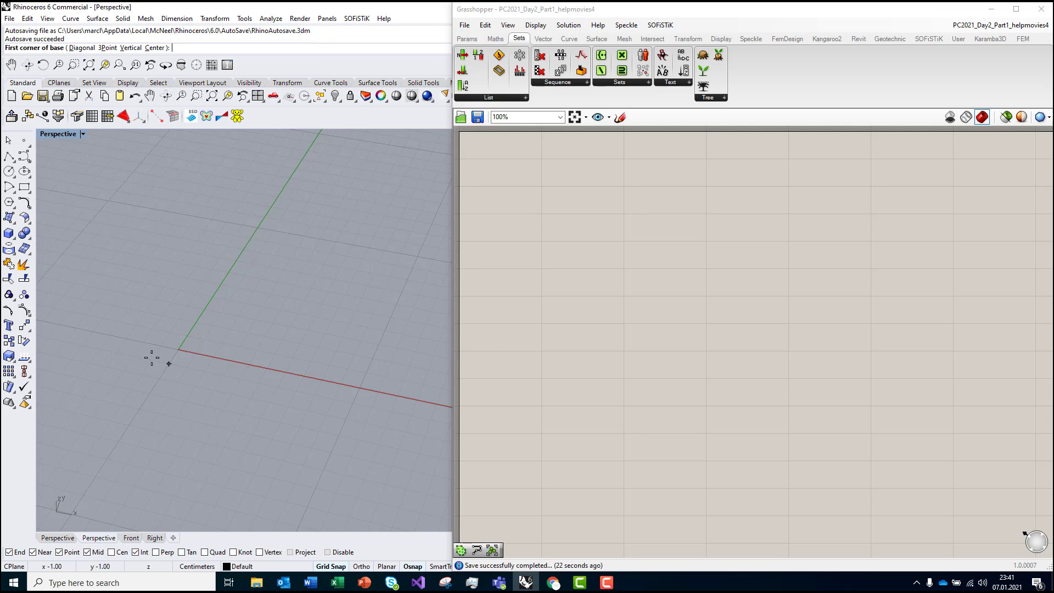
Step: Draw a box in Rhino from two base corners and a height
{"action": "left_click", "coordinate": [143, 342]}
{"action": "left_click", "coordinate": [384, 251]}
{"action": "left_click", "coordinate": [387, 164]}
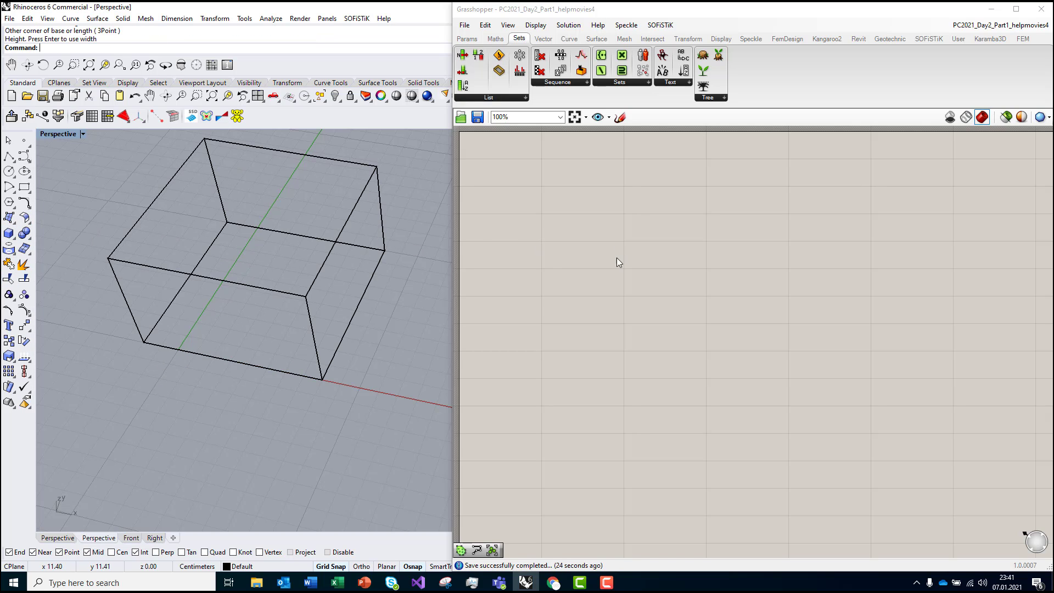
Step: Add a Brep parameter to the canvas and set it to reference the box
{"action": "double_click", "coordinate": [621, 239]}
{"action": "type", "text": "brep"}
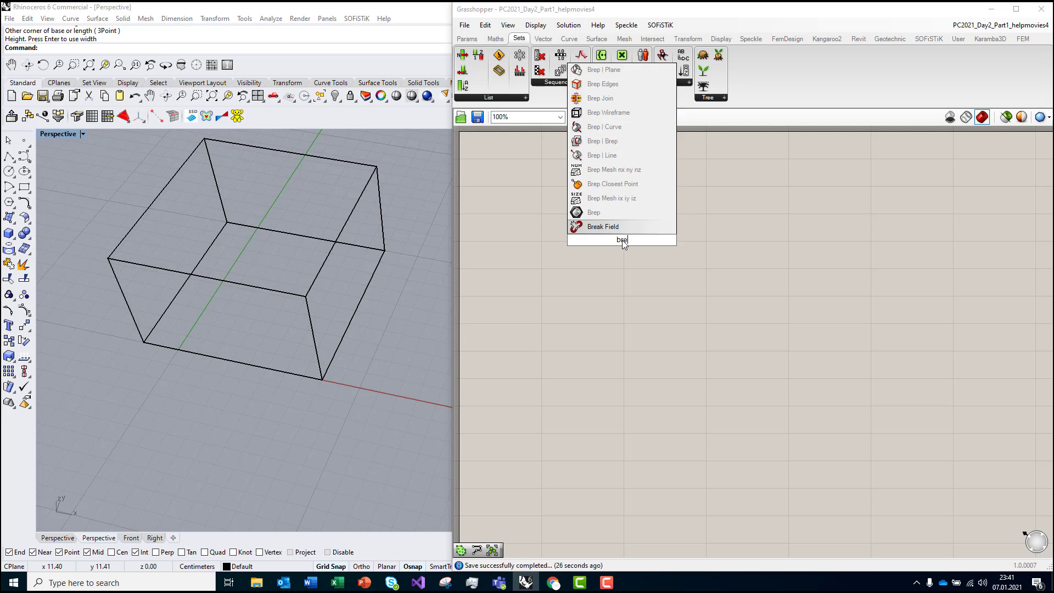
{"action": "key", "text": "Return"}
{"action": "left_click_drag", "start_coordinate": [622, 241], "coordinate": [579, 183]}
{"action": "right_click", "coordinate": [579, 182]}
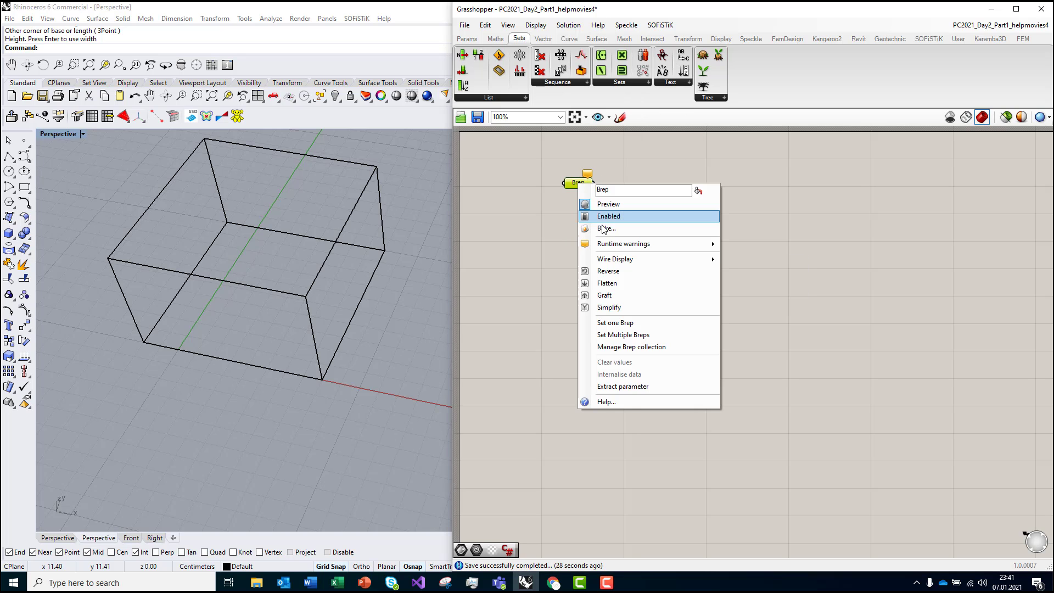
{"action": "left_click", "coordinate": [616, 321]}
{"action": "left_click", "coordinate": [376, 169]}
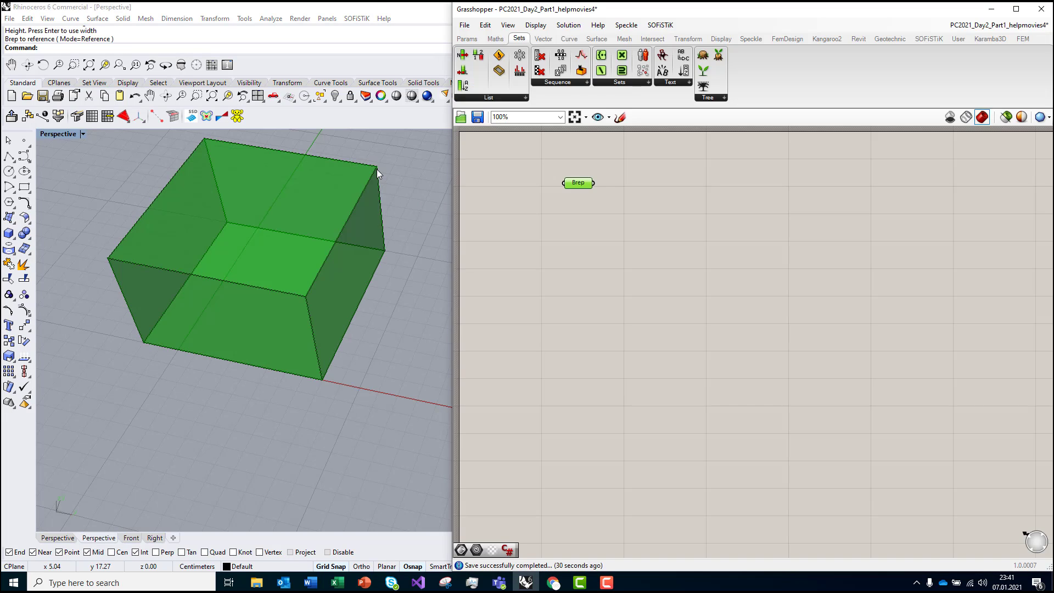
{"action": "left_click", "coordinate": [613, 228]}
{"action": "left_click_drag", "start_coordinate": [586, 184], "coordinate": [525, 177]}
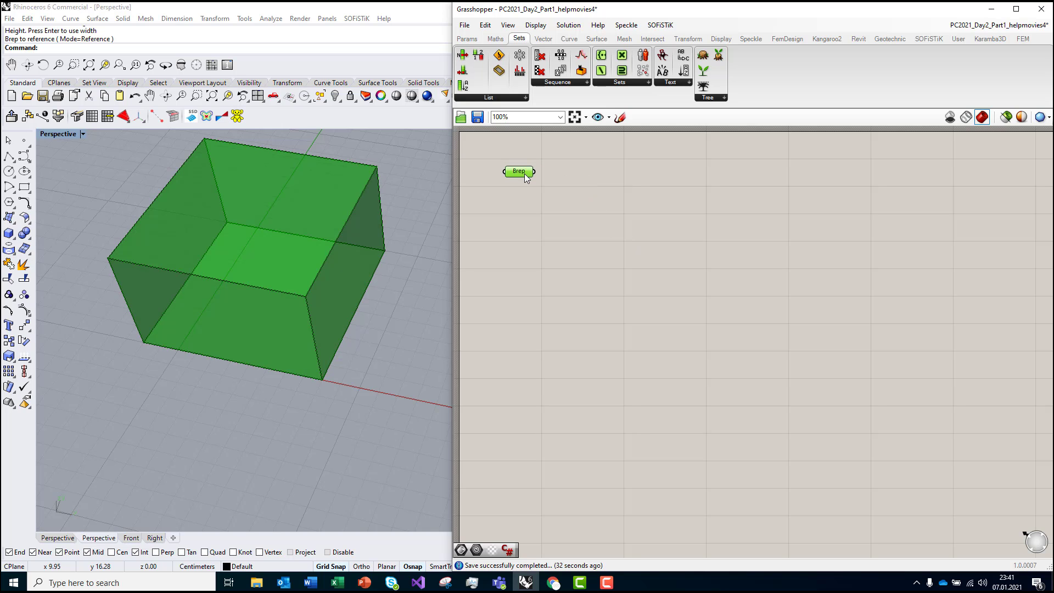
Step: Widen the Grasshopper window over Rhino and show the Transform components
{"action": "left_click_drag", "start_coordinate": [453, 207], "coordinate": [400, 207]}
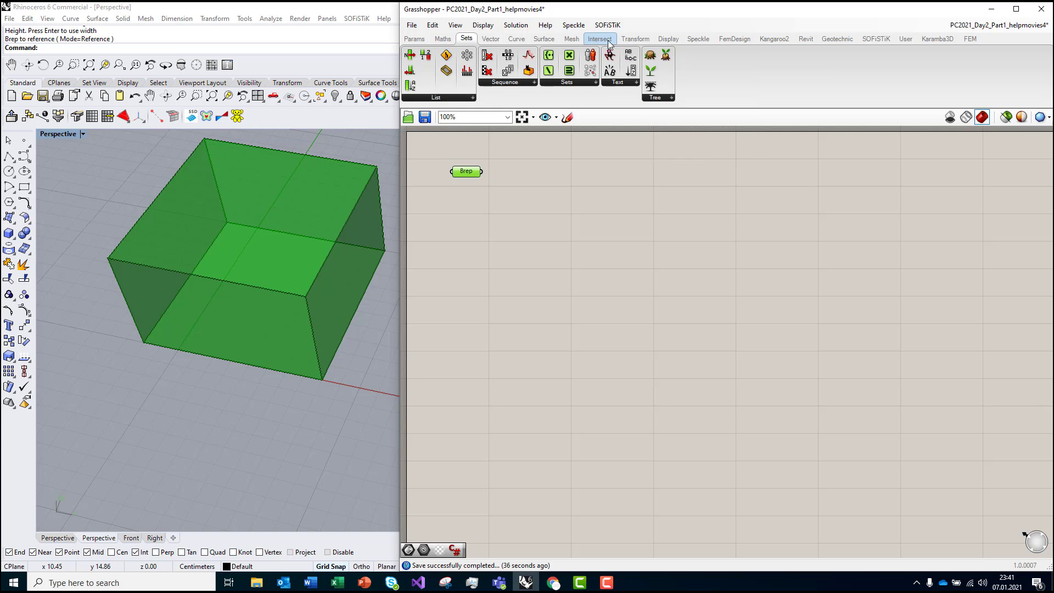
{"action": "left_click", "coordinate": [632, 40]}
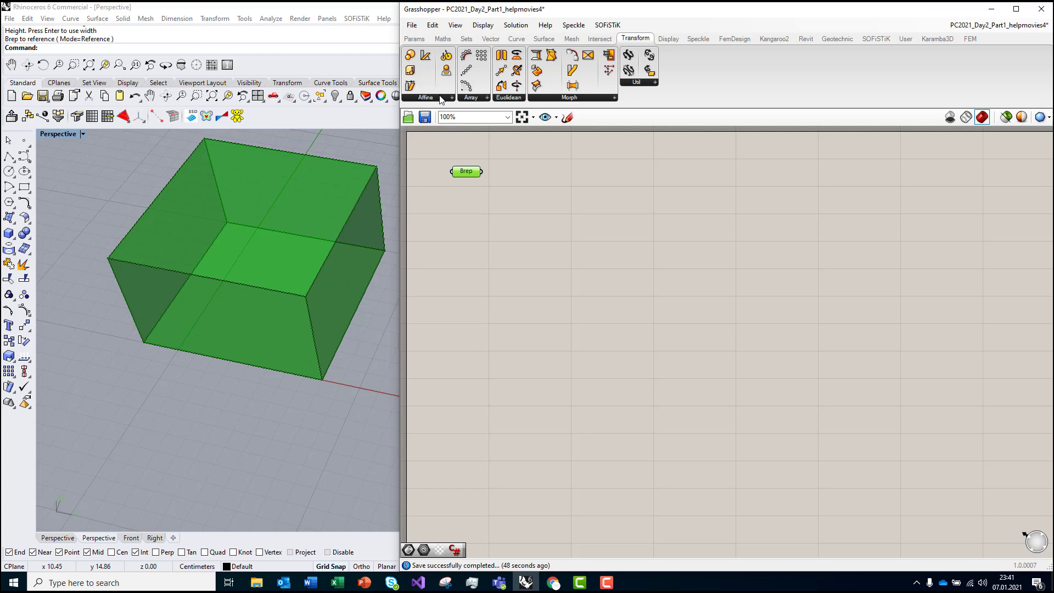
Step: Place a Construct Point component, discarding an accidentally added Point parameter
{"action": "double_click", "coordinate": [606, 212]}
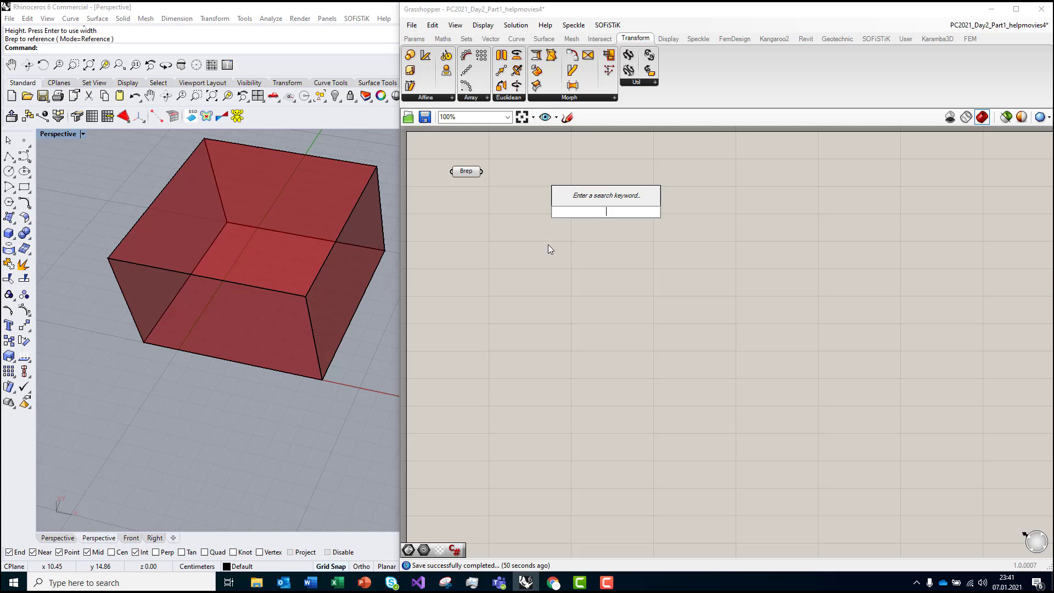
{"action": "type", "text": "point"}
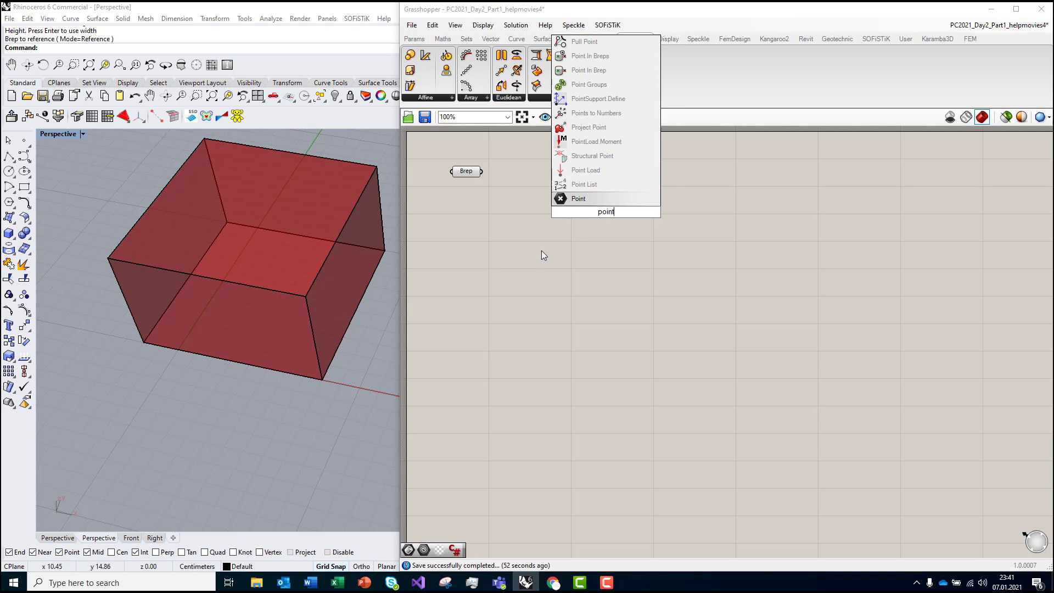
{"action": "key", "text": "Return"}
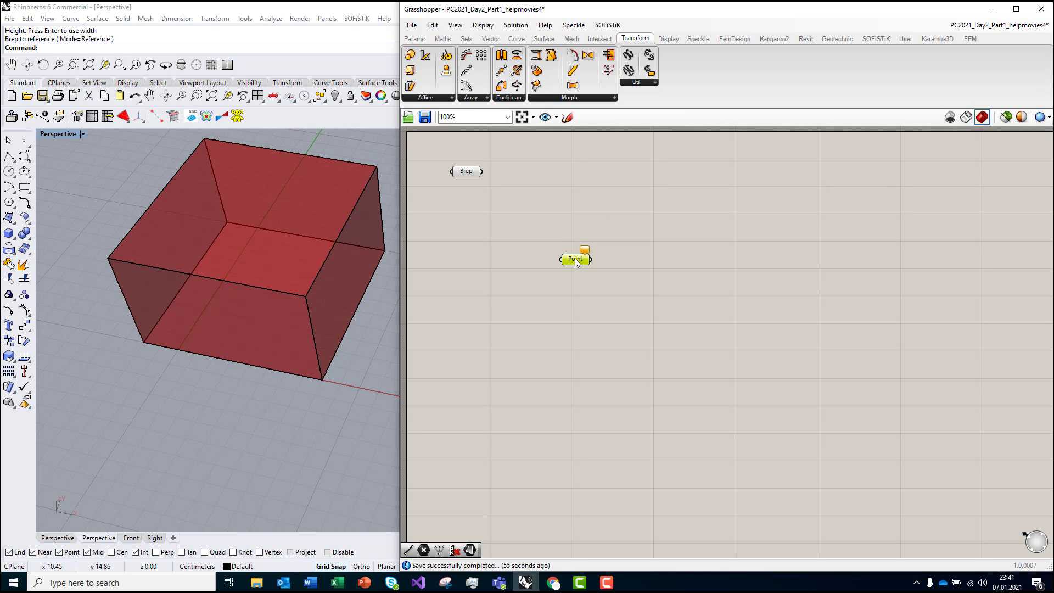
{"action": "key", "text": "Delete"}
{"action": "double_click", "coordinate": [575, 258]}
{"action": "type", "text": "xyz"}
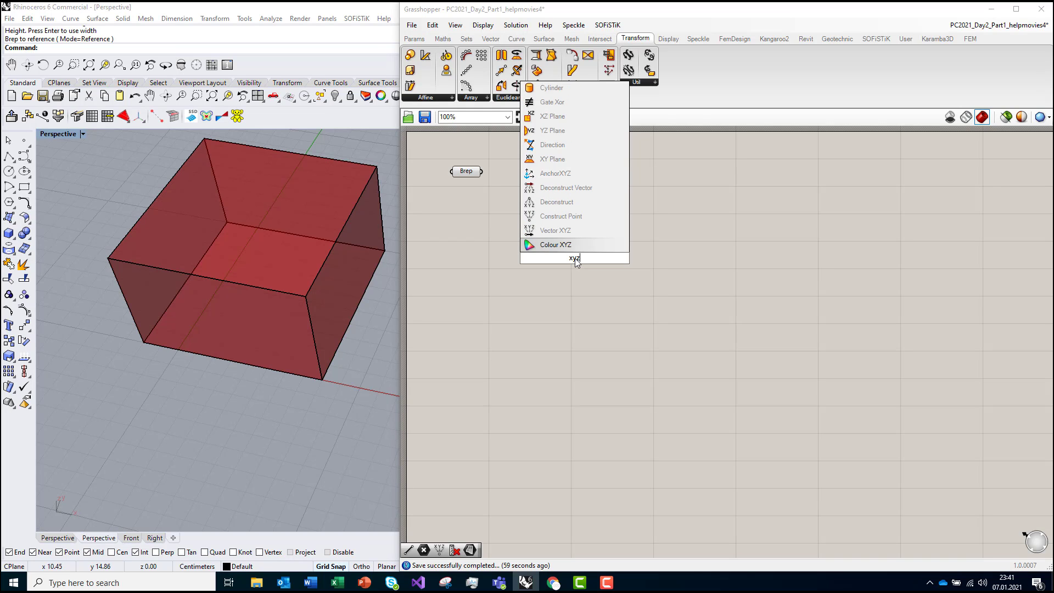
{"action": "key", "text": "Up"}
{"action": "key", "text": "Up"}
{"action": "key", "text": "Return"}
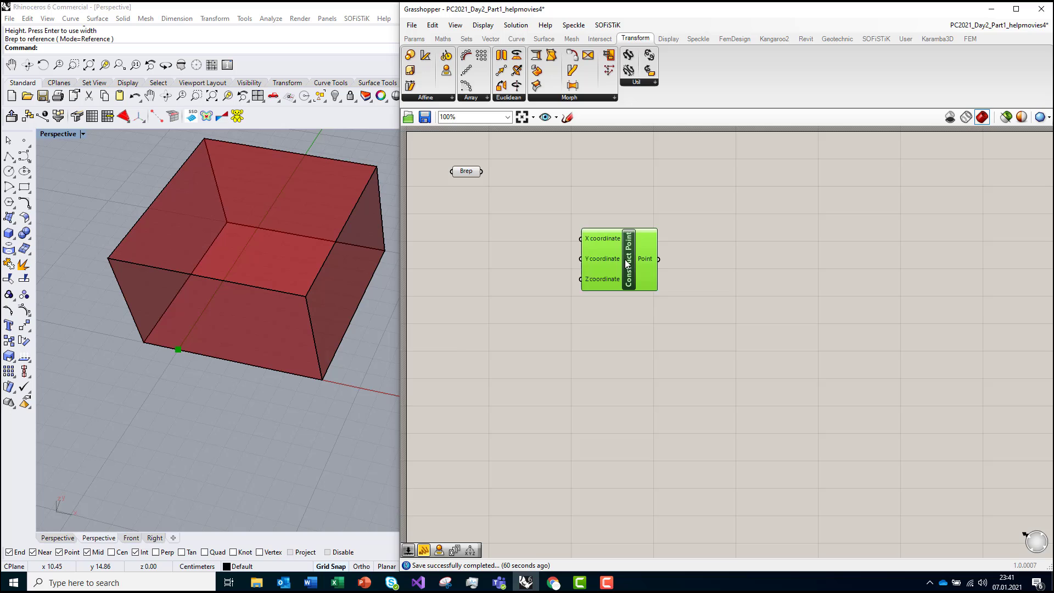
Step: Wire a Number Slider into Construct Point's Z input and set it to 3
{"action": "double_click", "coordinate": [468, 337]}
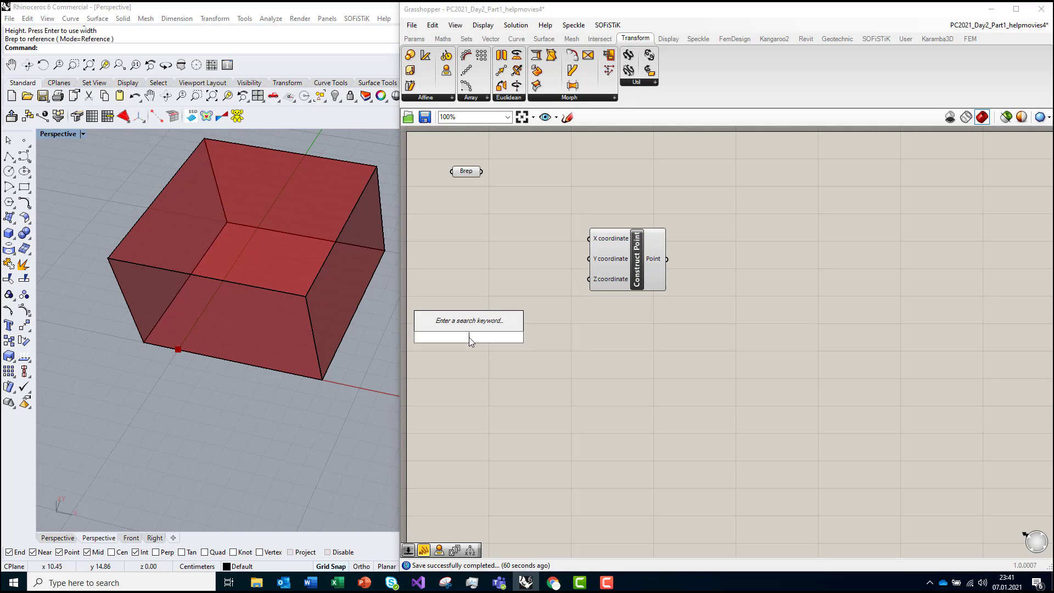
{"action": "type", "text": "0..10"}
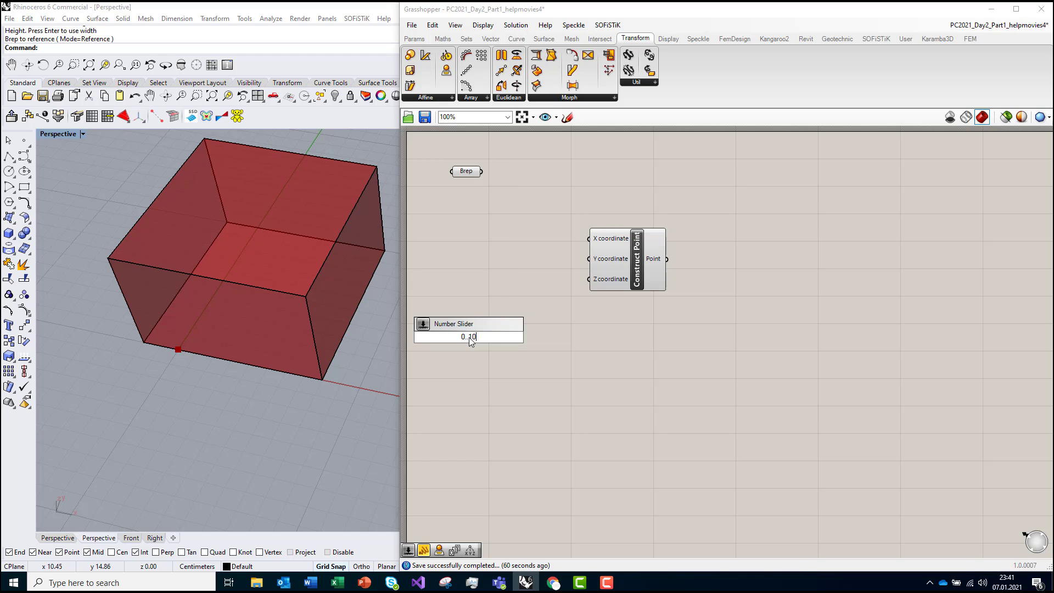
{"action": "key", "text": "Return"}
{"action": "left_click_drag", "start_coordinate": [489, 339], "coordinate": [589, 279]}
{"action": "mouse_move", "coordinate": [502, 279]}
{"action": "left_mouse_down"}
{"action": "mouse_move", "coordinate": [541, 280]}
{"action": "mouse_move", "coordinate": [516, 281]}
{"action": "left_mouse_up"}
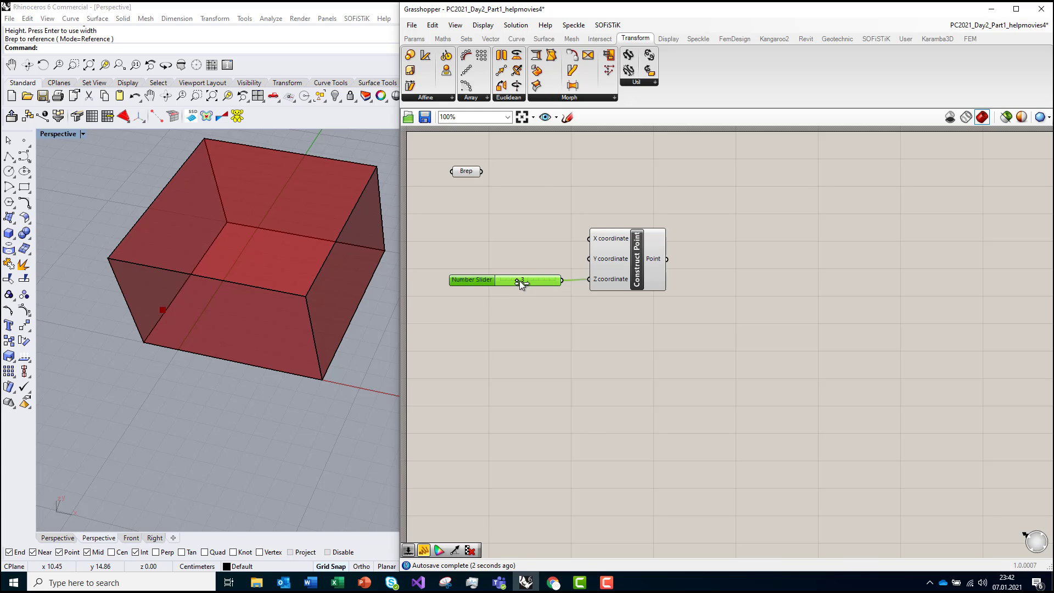
{"action": "right_click_drag", "start_coordinate": [615, 296], "coordinate": [552, 300]}
Step: Add an XY Plane with the constructed point as its origin, placing it at height 3
{"action": "left_click", "coordinate": [708, 250]}
{"action": "double_click", "coordinate": [708, 251]}
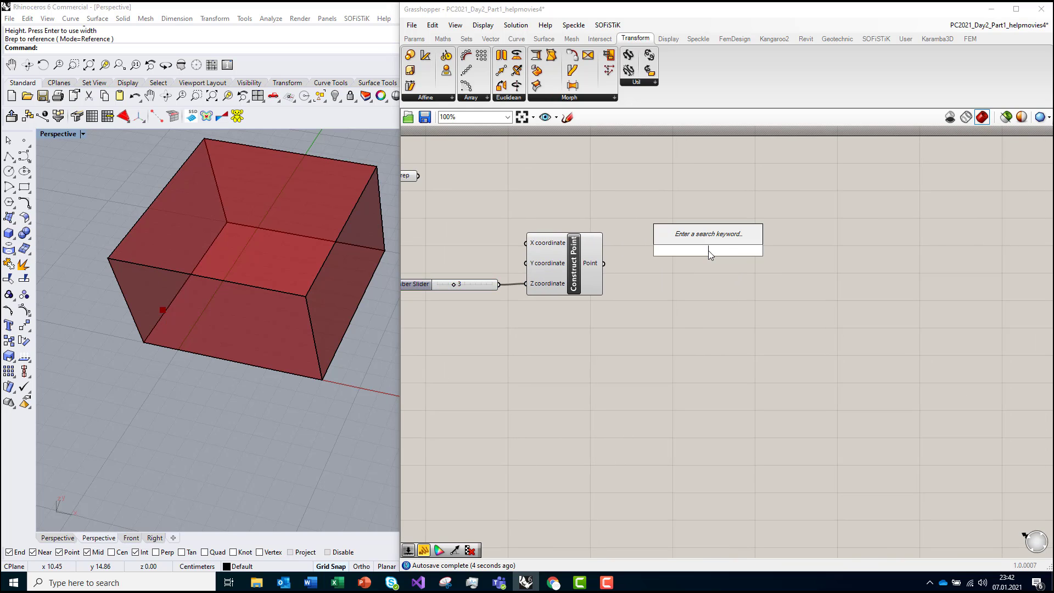
{"action": "type", "text": "xy"}
{"action": "key", "text": "Return"}
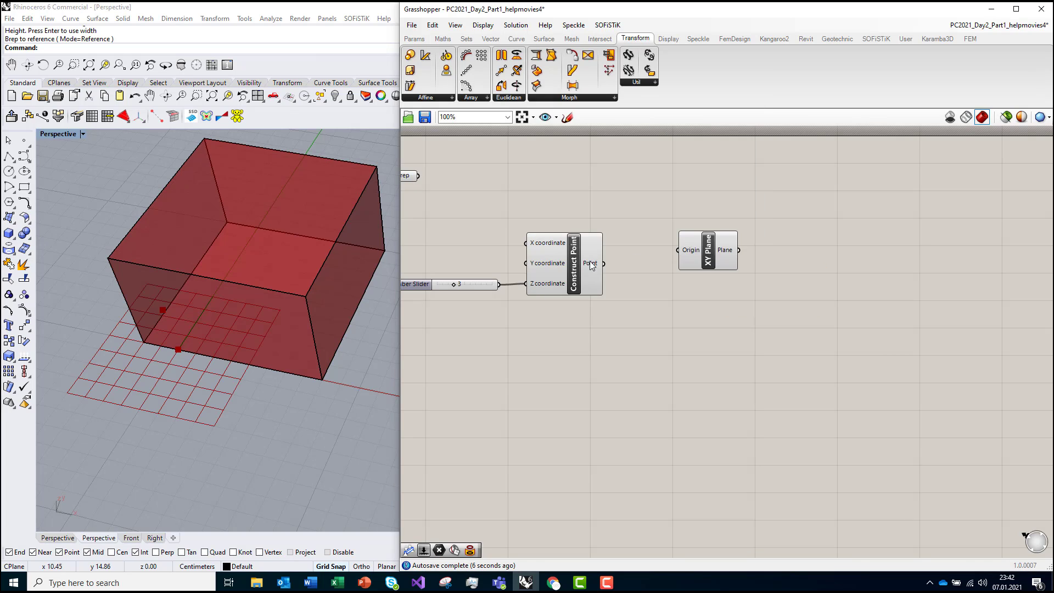
{"action": "left_click_drag", "start_coordinate": [603, 263], "coordinate": [677, 250]}
{"action": "left_click", "coordinate": [693, 249]}
{"action": "scroll", "coordinate": [659, 267], "scroll_direction": "down", "scroll_amount": 2}
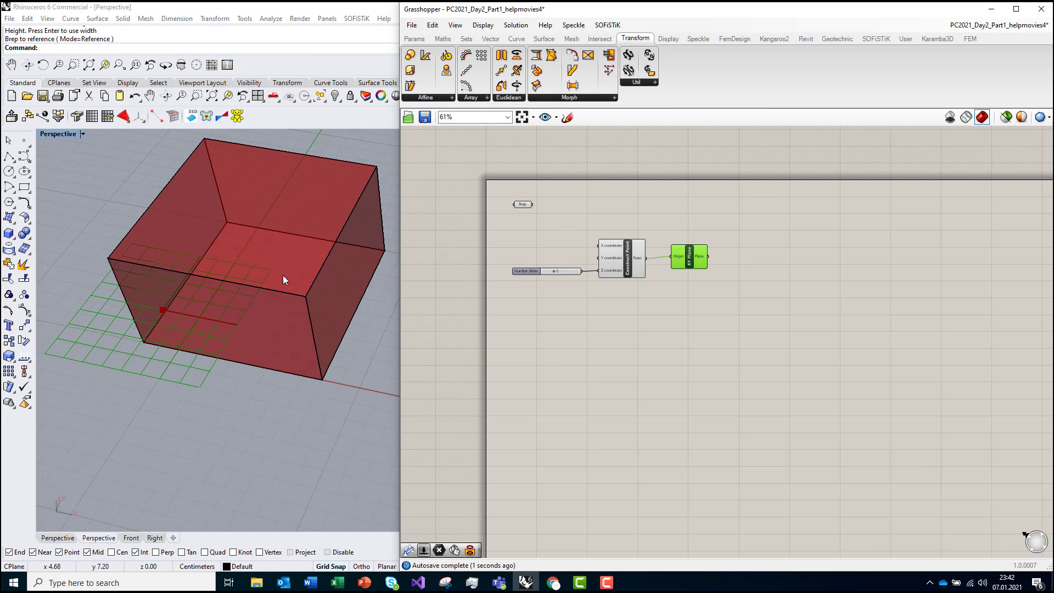
{"action": "scroll", "coordinate": [282, 275], "scroll_direction": "up", "scroll_amount": 3}
{"action": "right_click_drag", "start_coordinate": [705, 329], "coordinate": [759, 313]}
{"action": "scroll", "coordinate": [635, 264], "scroll_direction": "up", "scroll_amount": 3}
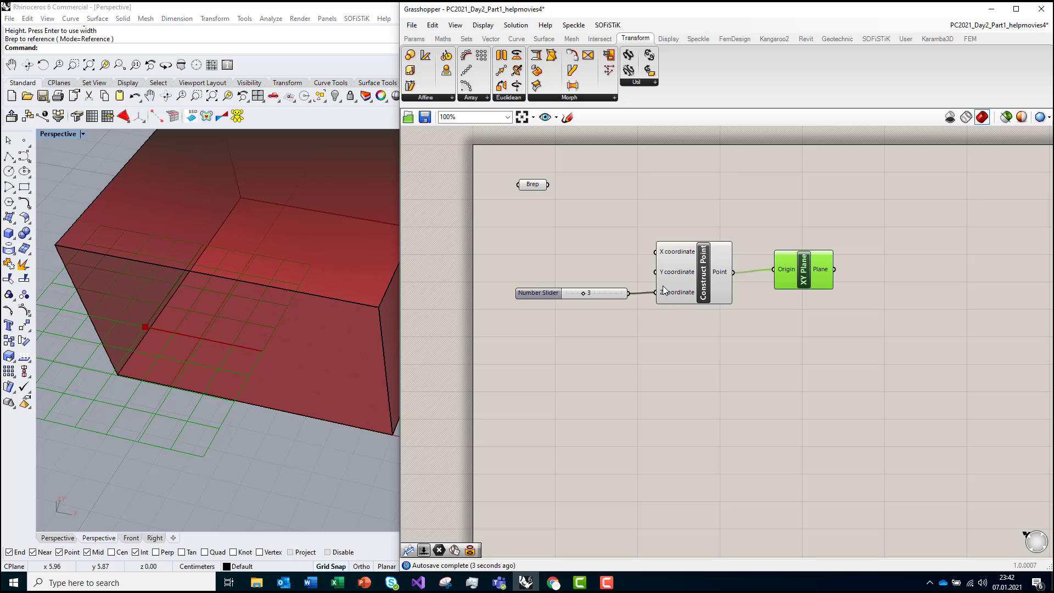
{"action": "mouse_move", "coordinate": [664, 289]}
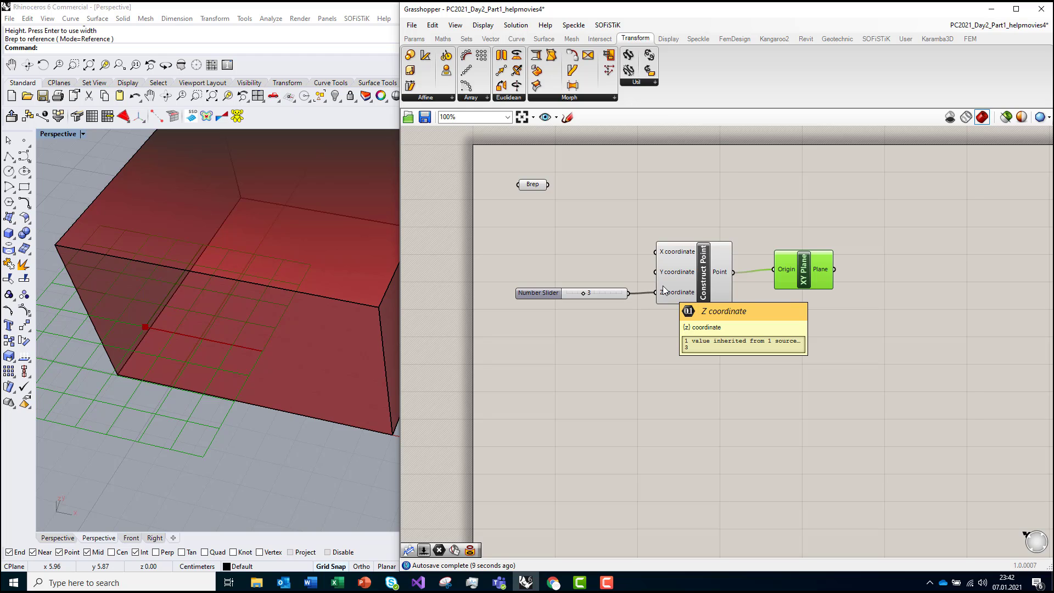
Step: Place a Project component from the Affine list and feed the XY Plane into its Plane input
{"action": "left_click", "coordinate": [419, 99]}
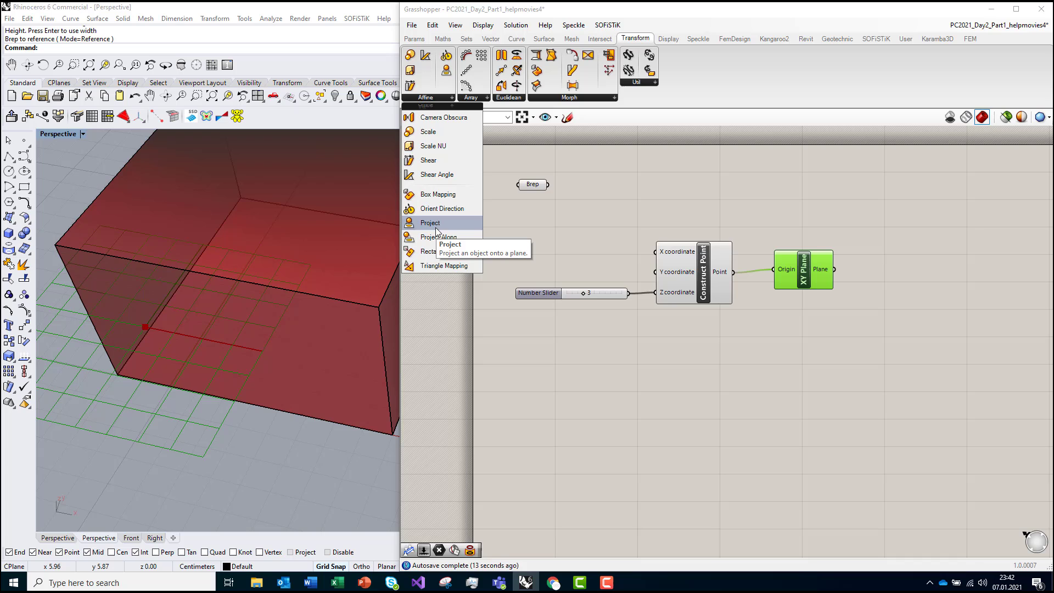
{"action": "left_click_drag", "start_coordinate": [436, 228], "coordinate": [548, 184]}
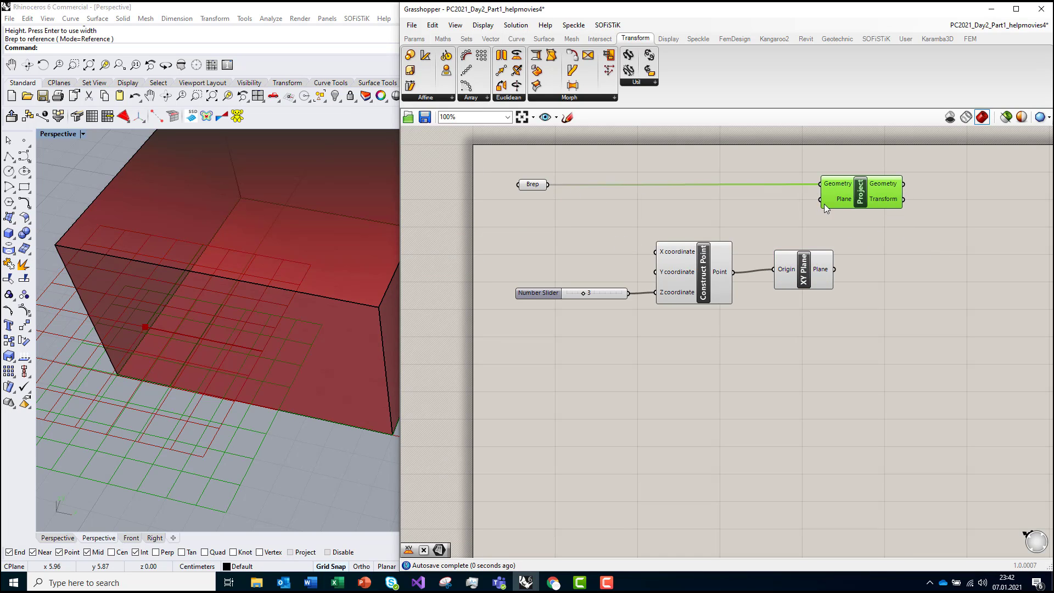
{"action": "left_click_drag", "start_coordinate": [823, 201], "coordinate": [884, 209]}
{"action": "scroll", "coordinate": [245, 289], "scroll_direction": "down", "scroll_amount": 3}
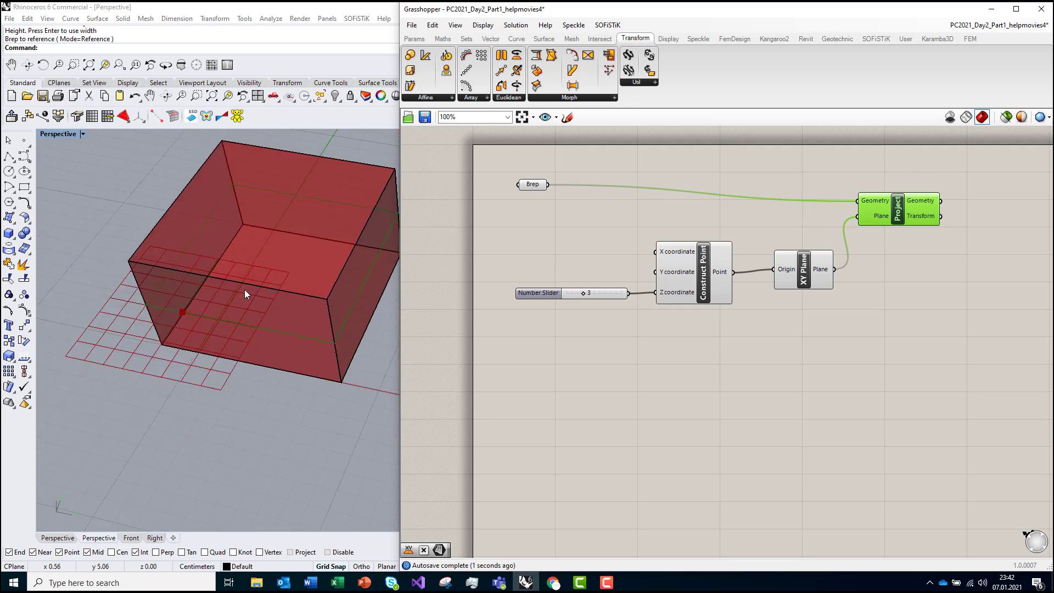
{"action": "right_click_drag", "start_coordinate": [323, 289], "coordinate": [298, 264]}
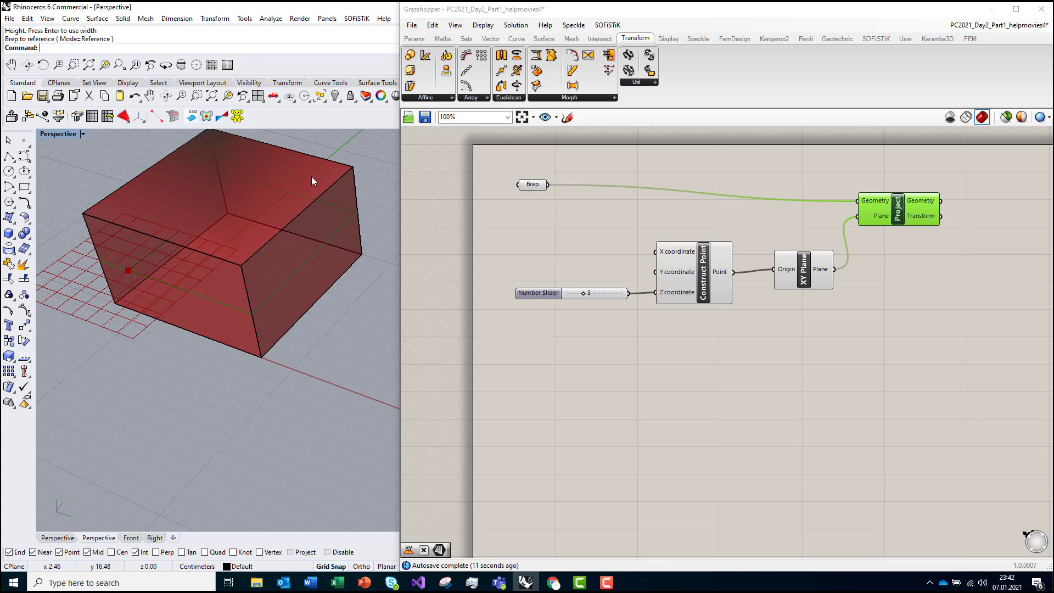
{"action": "mouse_move", "coordinate": [924, 201]}
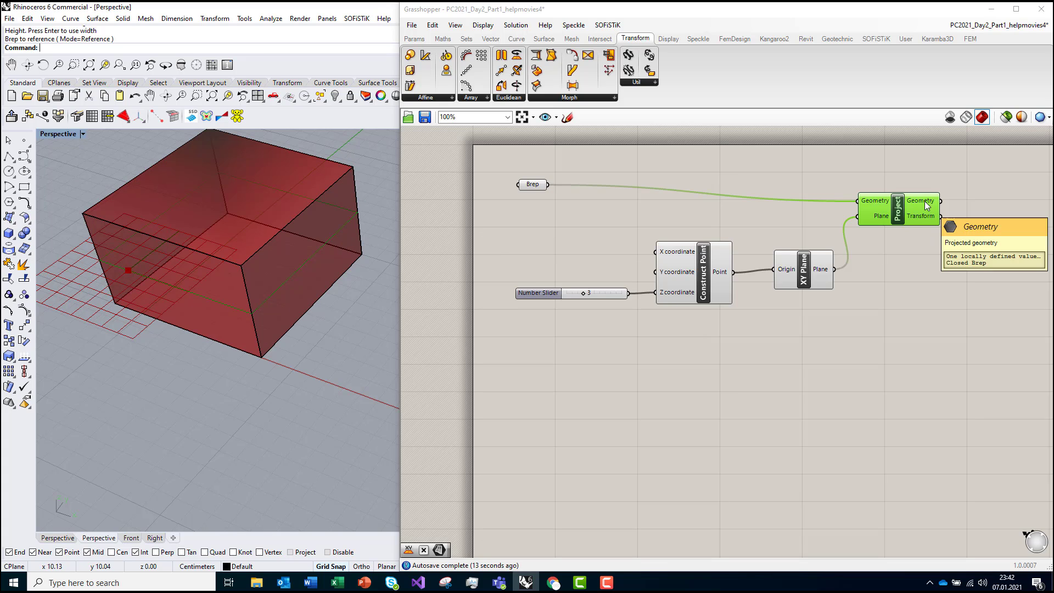
{"action": "right_click_drag", "start_coordinate": [924, 201], "coordinate": [811, 291]}
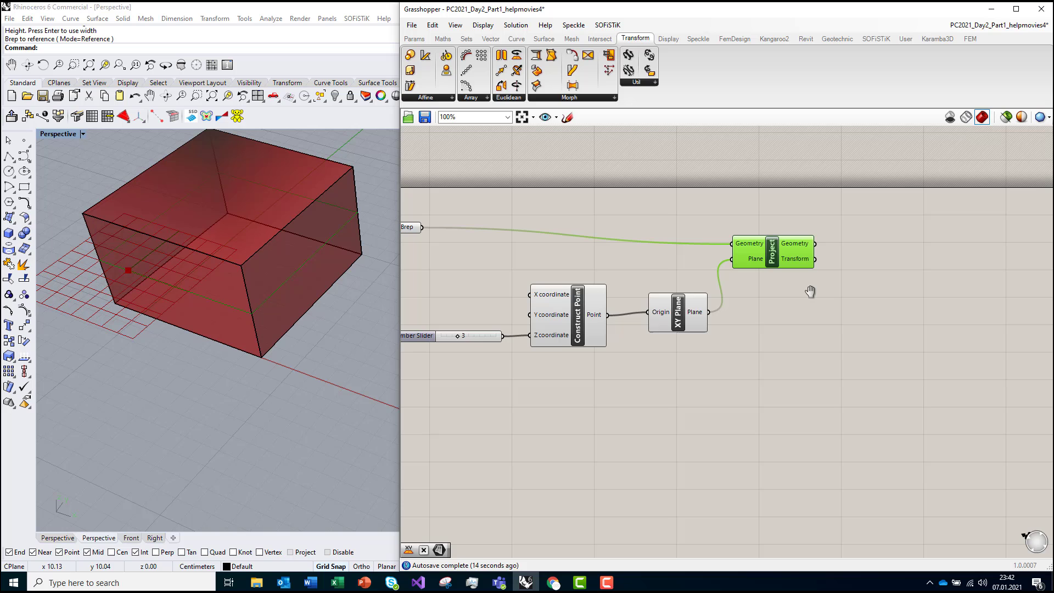
Step: Disable the preview of all existing components
{"action": "left_click", "coordinate": [901, 242]}
{"action": "double_click", "coordinate": [900, 242]}
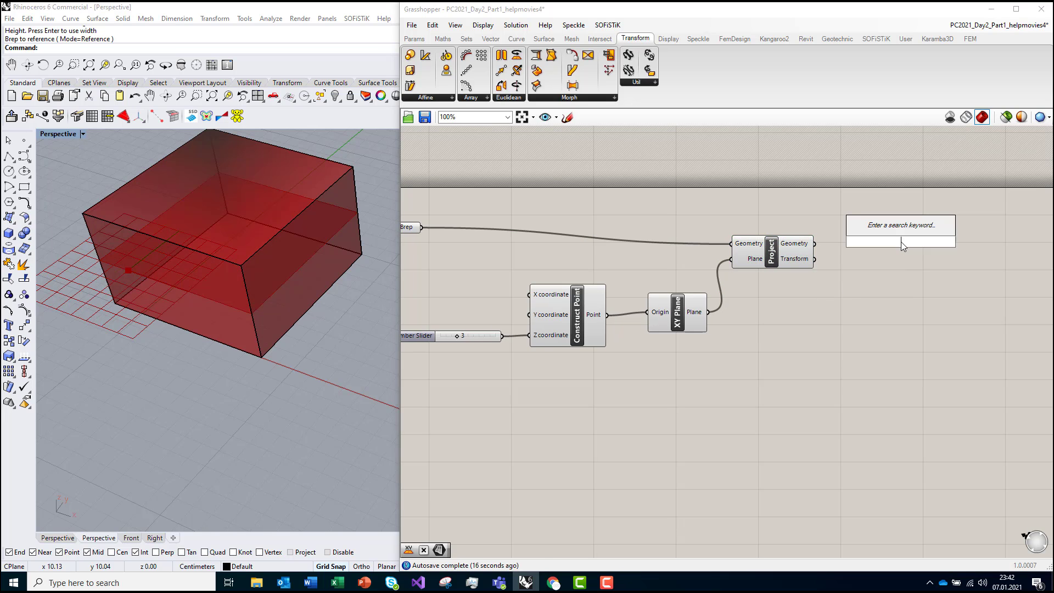
{"action": "scroll", "coordinate": [855, 304], "scroll_direction": "down", "scroll_amount": 3}
{"action": "scroll", "coordinate": [855, 309], "scroll_direction": "down", "scroll_amount": 1}
{"action": "left_click_drag", "start_coordinate": [743, 404], "coordinate": [699, 324]}
{"action": "left_click_drag", "start_coordinate": [831, 379], "coordinate": [574, 224]}
{"action": "middle_click", "coordinate": [575, 224]}
{"action": "left_click", "coordinate": [608, 186]}
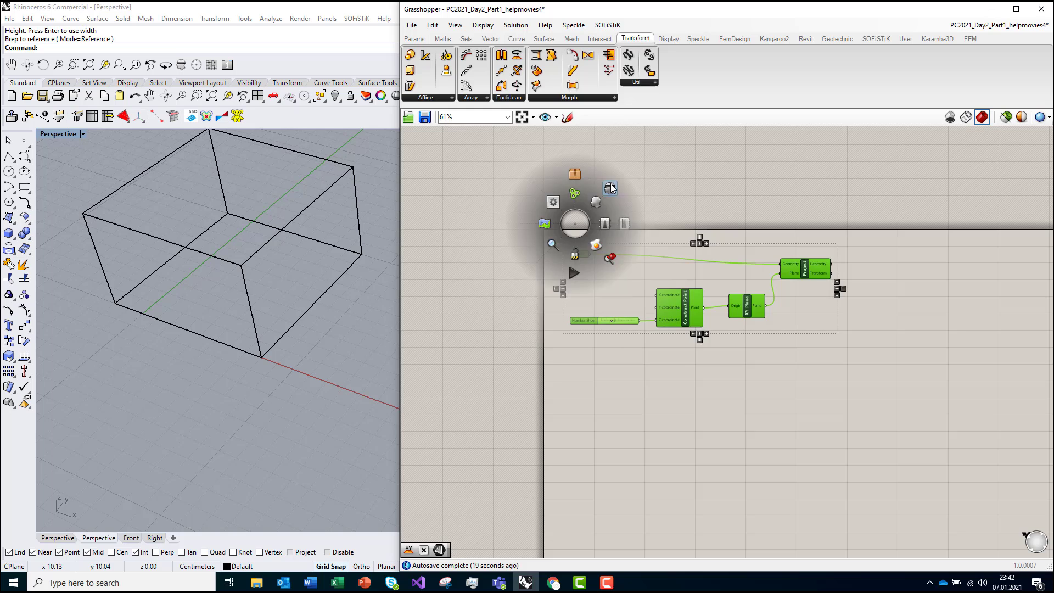
Step: Add a Geometry parameter fed by Project's Geometry output, showing the flattened box
{"action": "scroll", "coordinate": [887, 265], "scroll_direction": "up", "scroll_amount": 4}
{"action": "double_click", "coordinate": [886, 266]}
{"action": "type", "text": "geometry"}
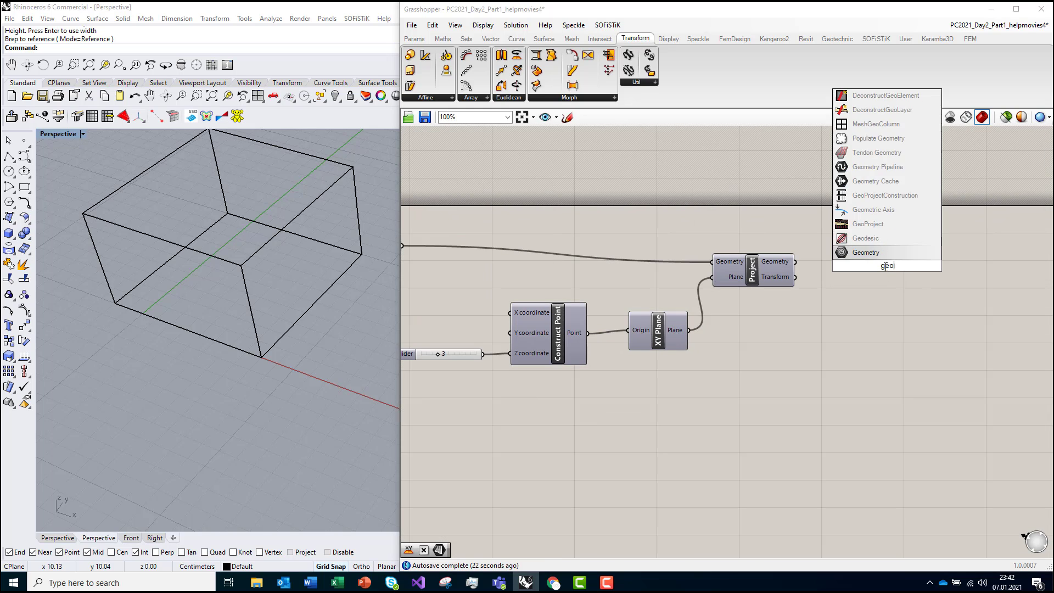
{"action": "key", "text": "Return"}
{"action": "left_click_drag", "start_coordinate": [869, 265], "coordinate": [794, 261]}
{"action": "left_click", "coordinate": [885, 267]}
{"action": "left_click_drag", "start_coordinate": [885, 267], "coordinate": [864, 260]}
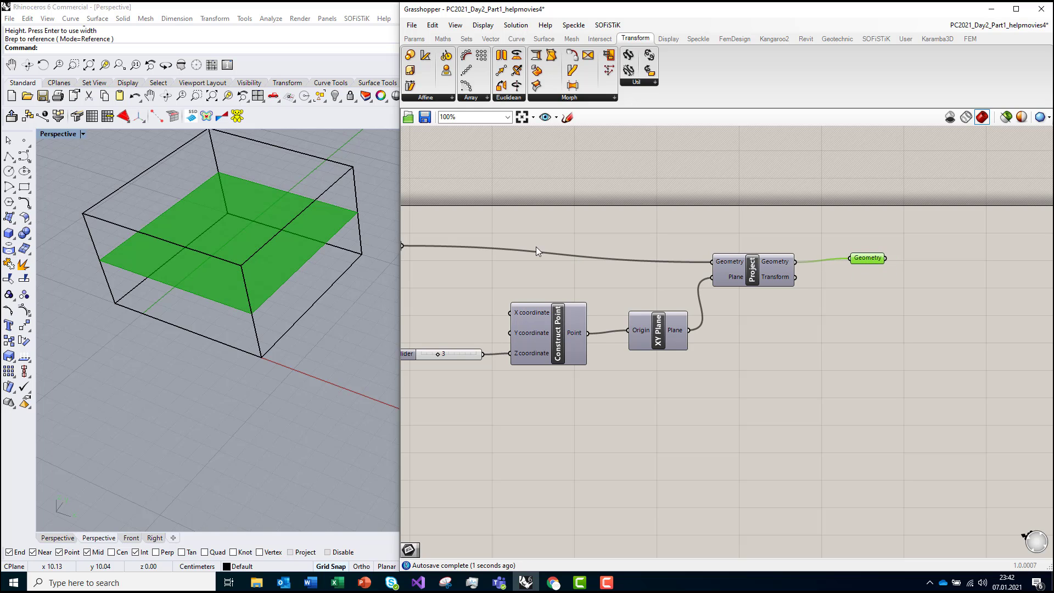
Step: Add a Surface parameter connected to the Geometry parameter
{"action": "double_click", "coordinate": [894, 295]}
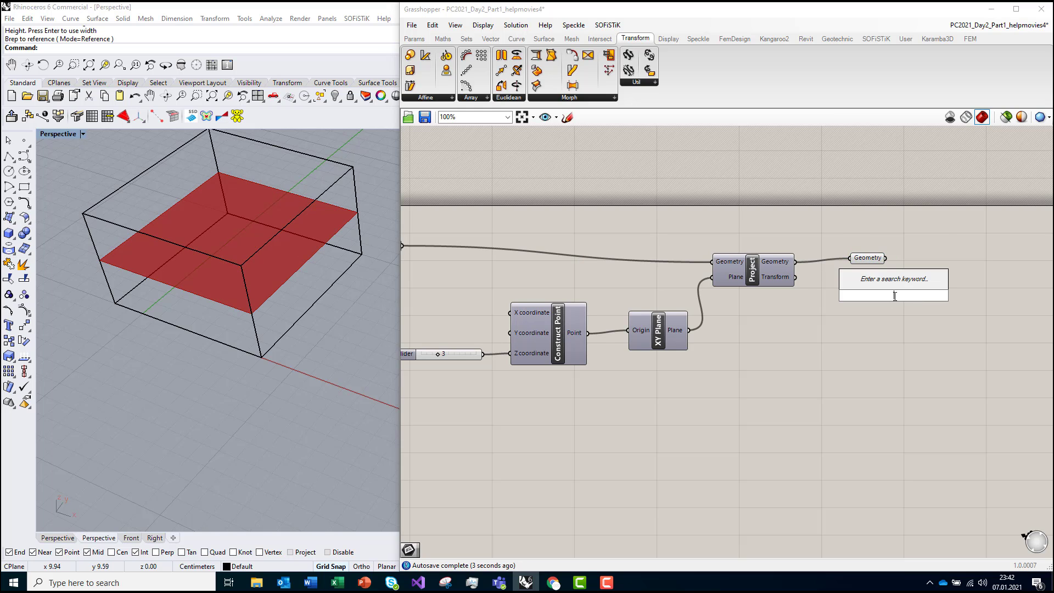
{"action": "type", "text": "surface"}
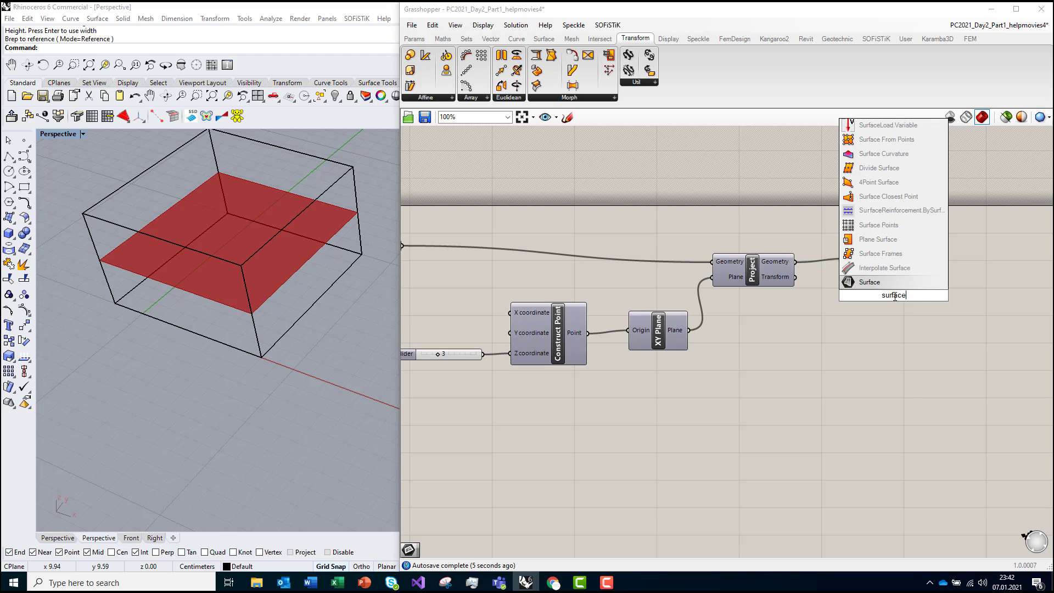
{"action": "key", "text": "Return"}
{"action": "left_click_drag", "start_coordinate": [876, 295], "coordinate": [906, 282]}
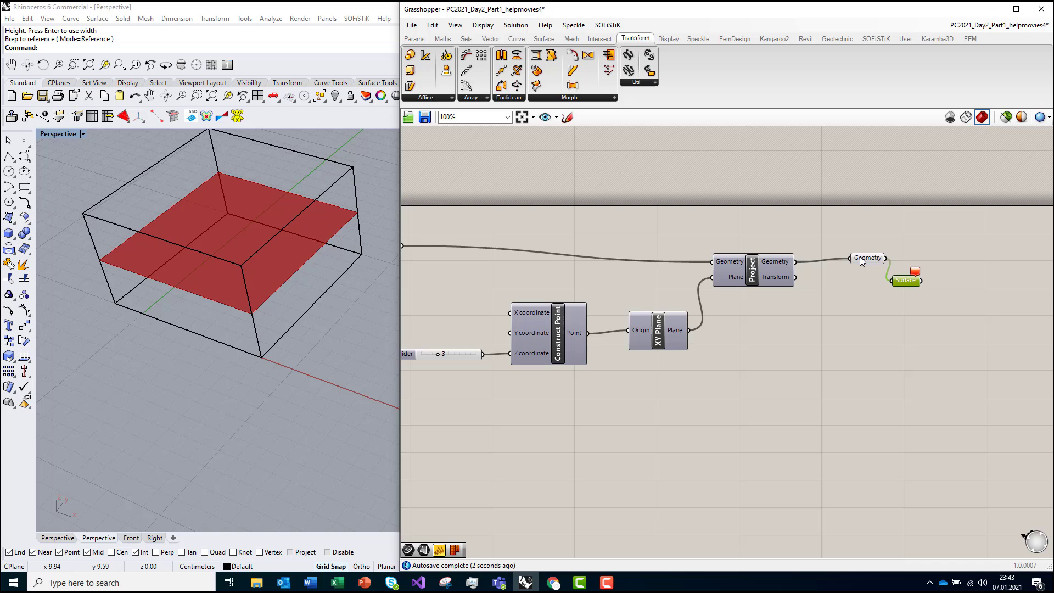
{"action": "mouse_move", "coordinate": [860, 261]}
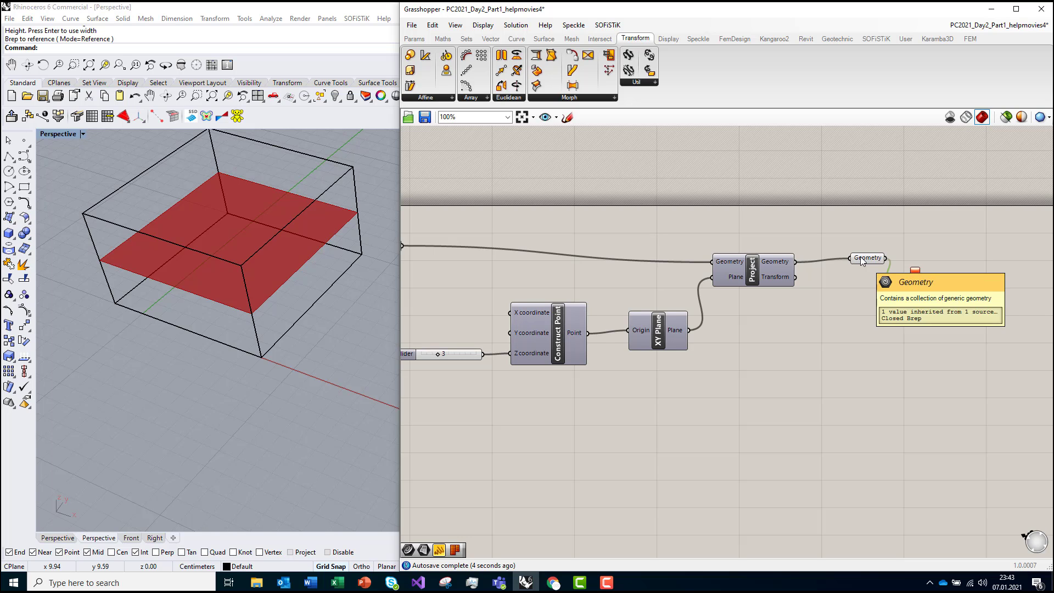
Step: Delete the Surface and Geometry parameters, leaving Project's outputs unconnected
{"action": "key", "text": "Delete"}
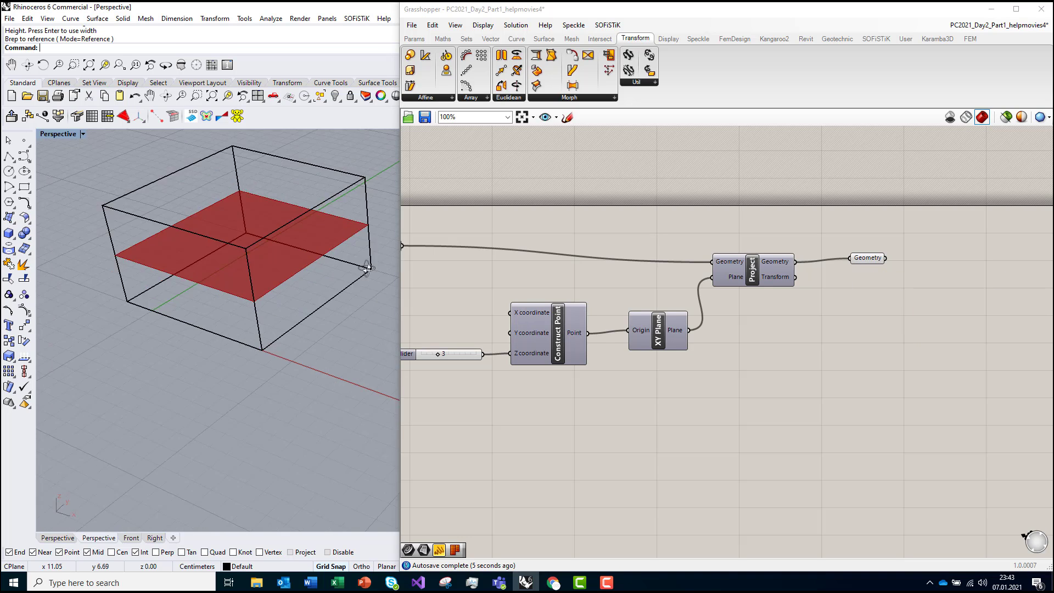
{"action": "mouse_move", "coordinate": [373, 285]}
{"action": "right_mouse_down"}
{"action": "mouse_move", "coordinate": [388, 223]}
{"action": "mouse_move", "coordinate": [555, 199]}
{"action": "mouse_move", "coordinate": [458, 229]}
{"action": "mouse_move", "coordinate": [433, 275]}
{"action": "mouse_move", "coordinate": [391, 291]}
{"action": "mouse_move", "coordinate": [361, 282]}
{"action": "right_mouse_up"}
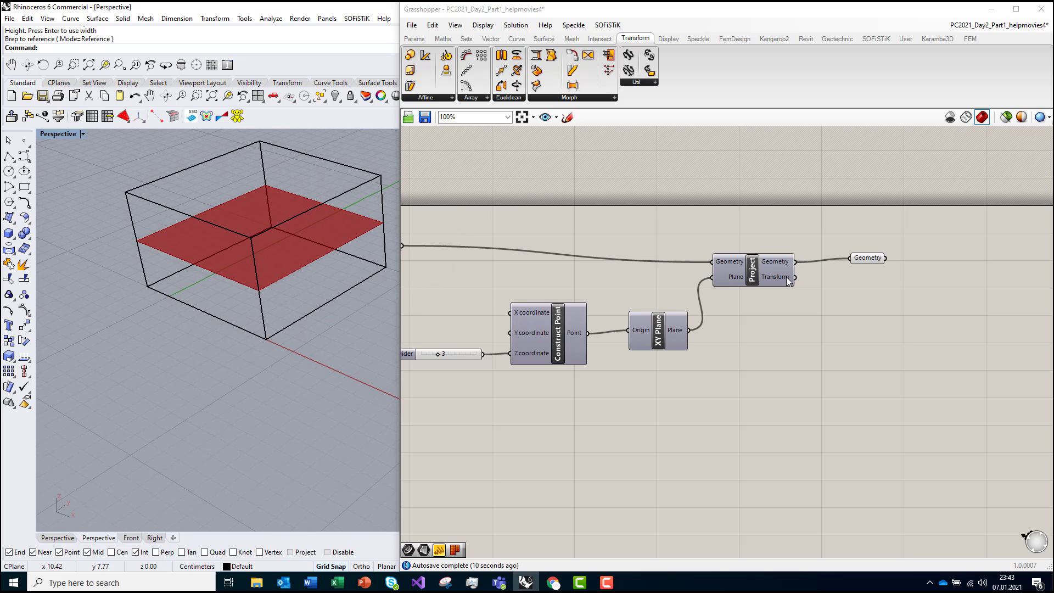
{"action": "left_click_drag", "start_coordinate": [876, 258], "coordinate": [849, 263]}
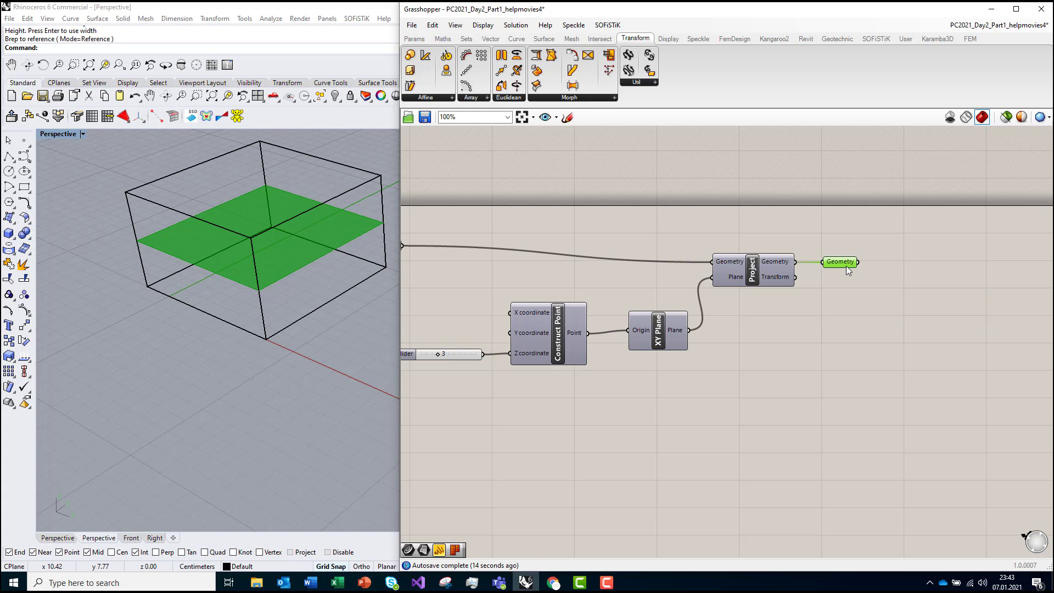
{"action": "scroll", "coordinate": [856, 265], "scroll_direction": "down", "scroll_amount": 2}
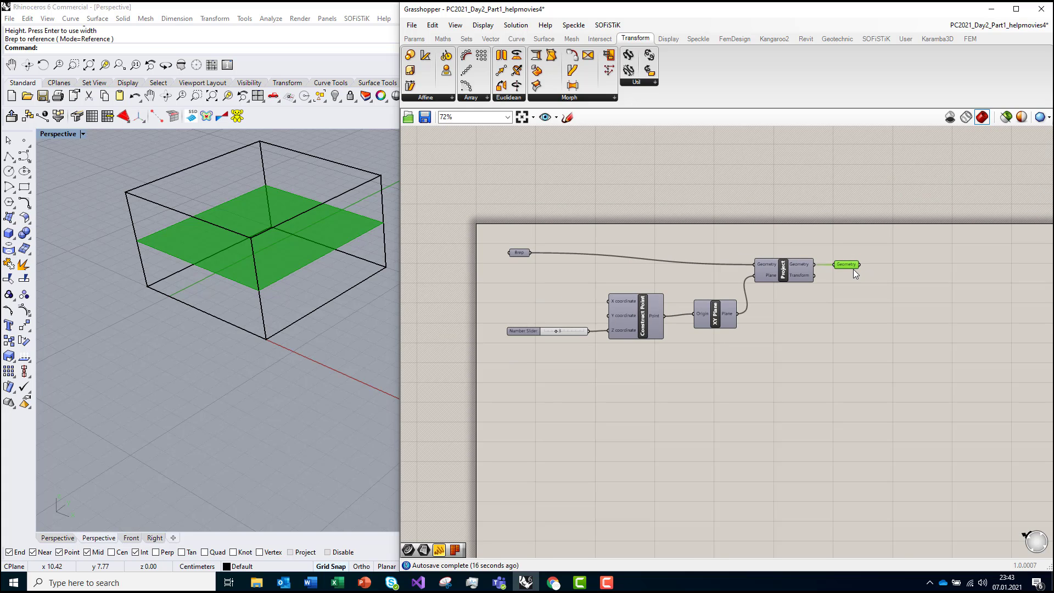
{"action": "key", "text": "Delete"}
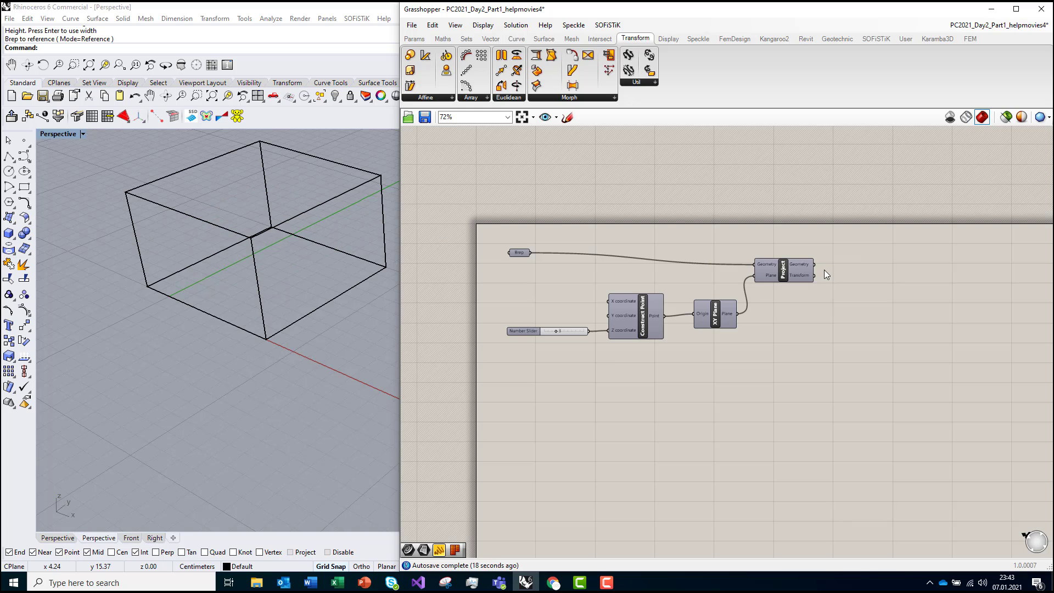
Step: Move the Project component higher and show the Intersect tab's Mathematical list
{"action": "scroll", "coordinate": [722, 275], "scroll_direction": "up", "scroll_amount": 3}
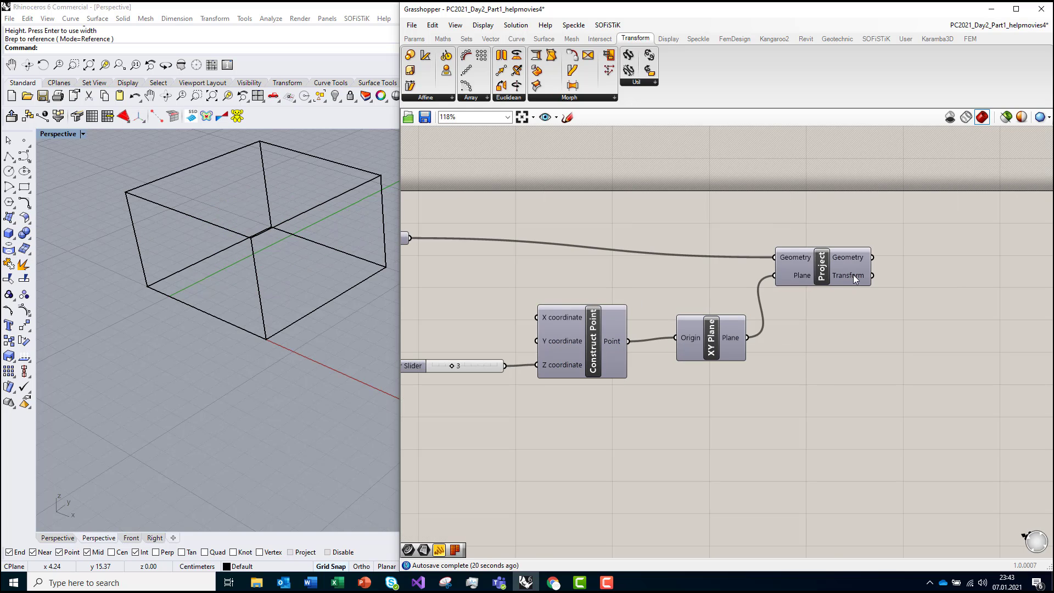
{"action": "left_click", "coordinate": [820, 269]}
{"action": "key", "text": "Delete"}
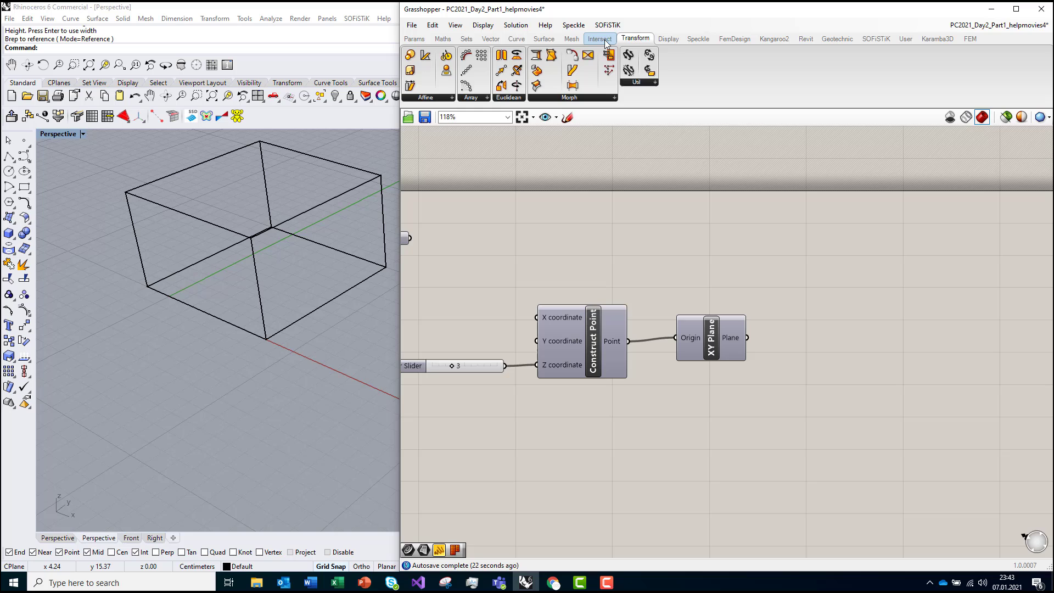
{"action": "key", "text": "ctrl+z"}
{"action": "left_click_drag", "start_coordinate": [808, 258], "coordinate": [824, 207]}
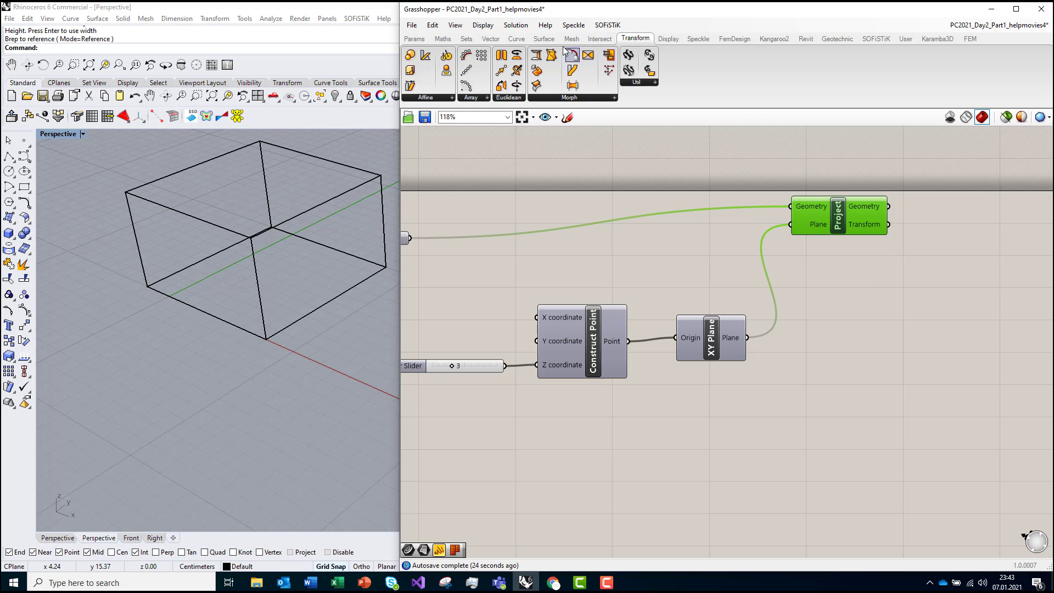
{"action": "left_click", "coordinate": [599, 39]}
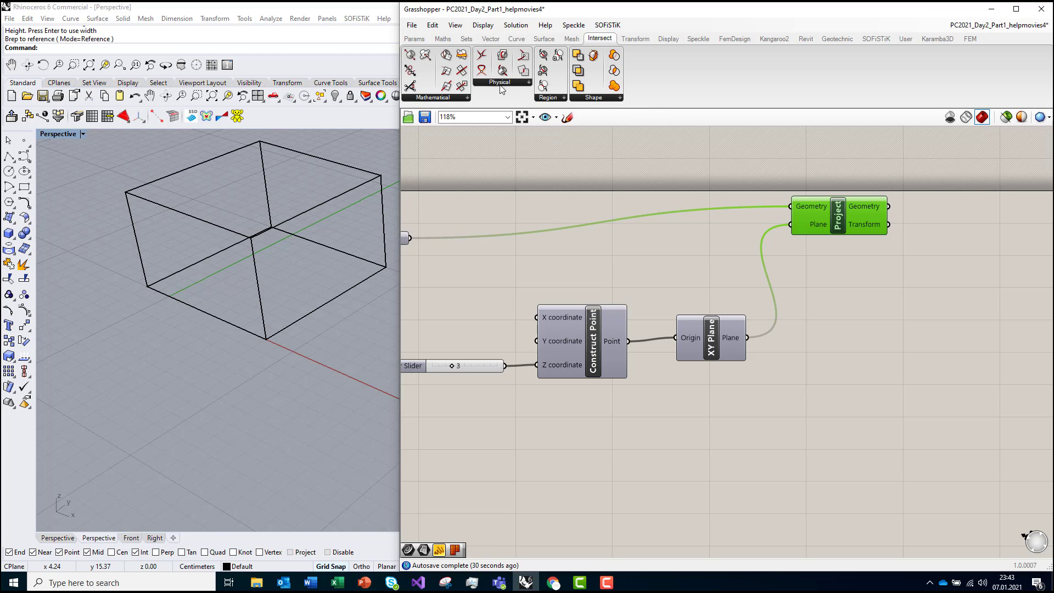
{"action": "left_click", "coordinate": [440, 96]}
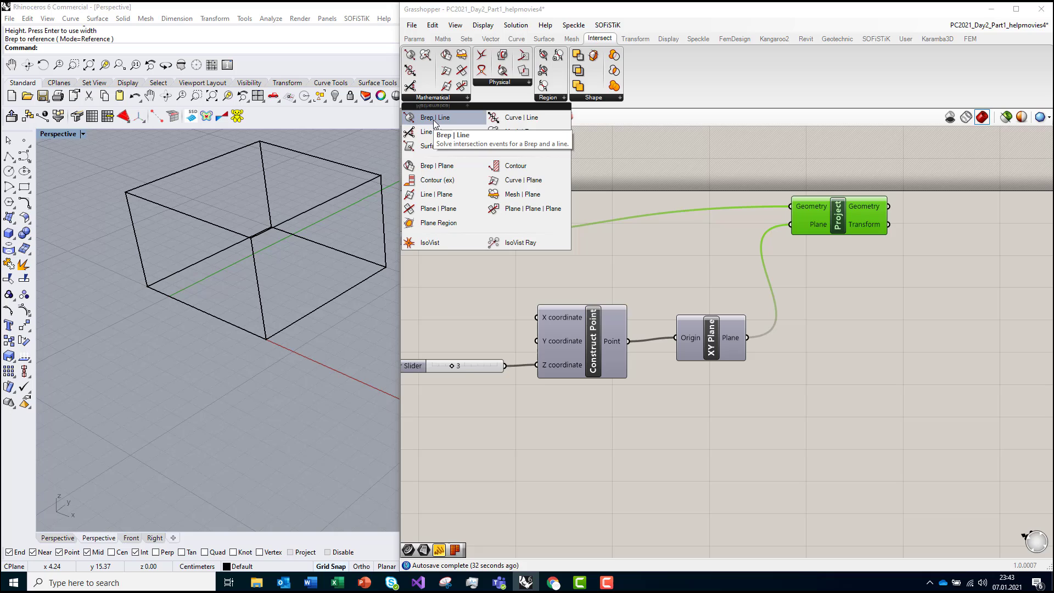
Step: Place a Brep | Plane component taking the box Brep and the XY plane
{"action": "left_click", "coordinate": [454, 167]}
{"action": "left_click", "coordinate": [854, 312]}
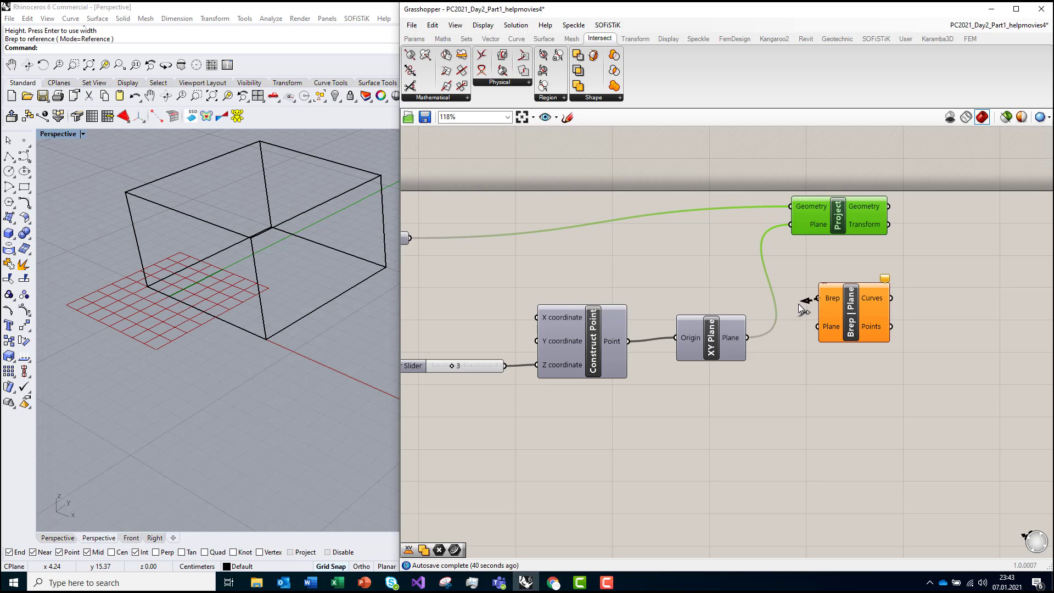
{"action": "scroll", "coordinate": [800, 309], "scroll_direction": "down", "scroll_amount": 2}
{"action": "left_click_drag", "start_coordinate": [800, 309], "coordinate": [467, 245]}
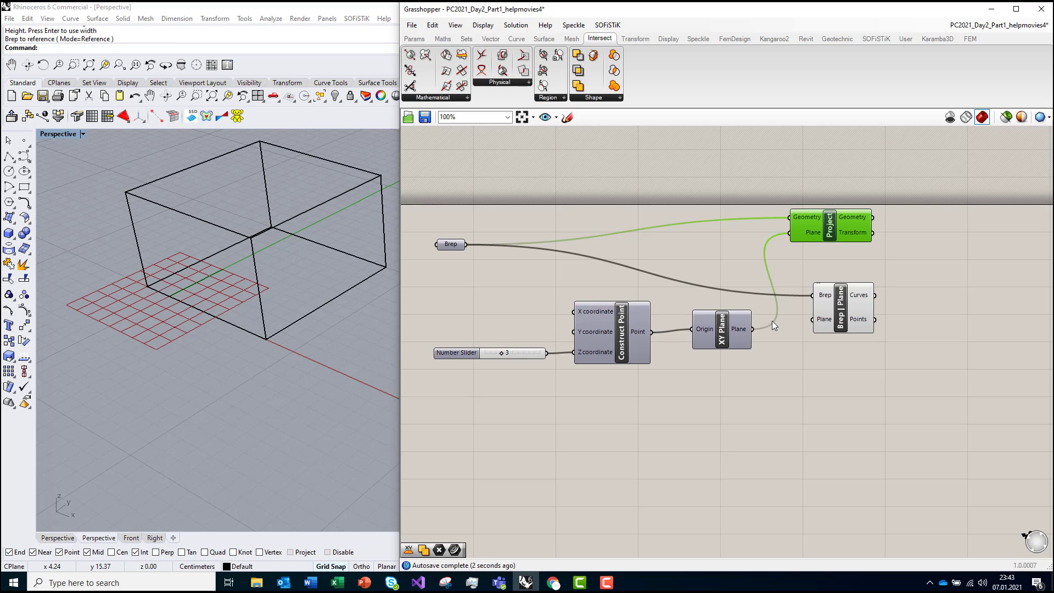
{"action": "left_click_drag", "start_coordinate": [818, 327], "coordinate": [742, 330]}
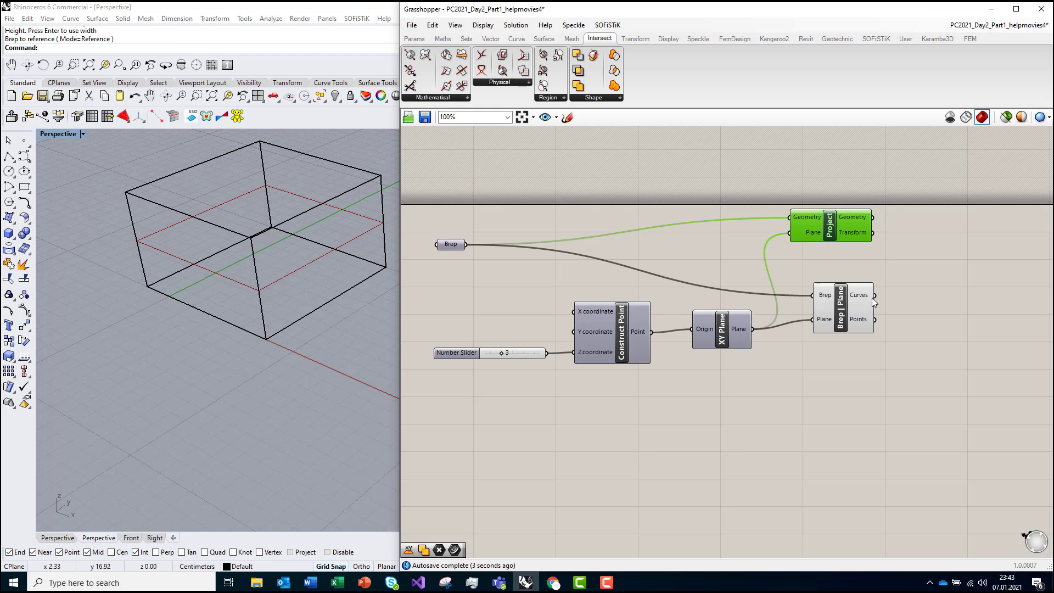
Step: Add a Surface parameter fed by Brep | Plane's Curves output to fill the section
{"action": "right_click_drag", "start_coordinate": [933, 298], "coordinate": [891, 297]}
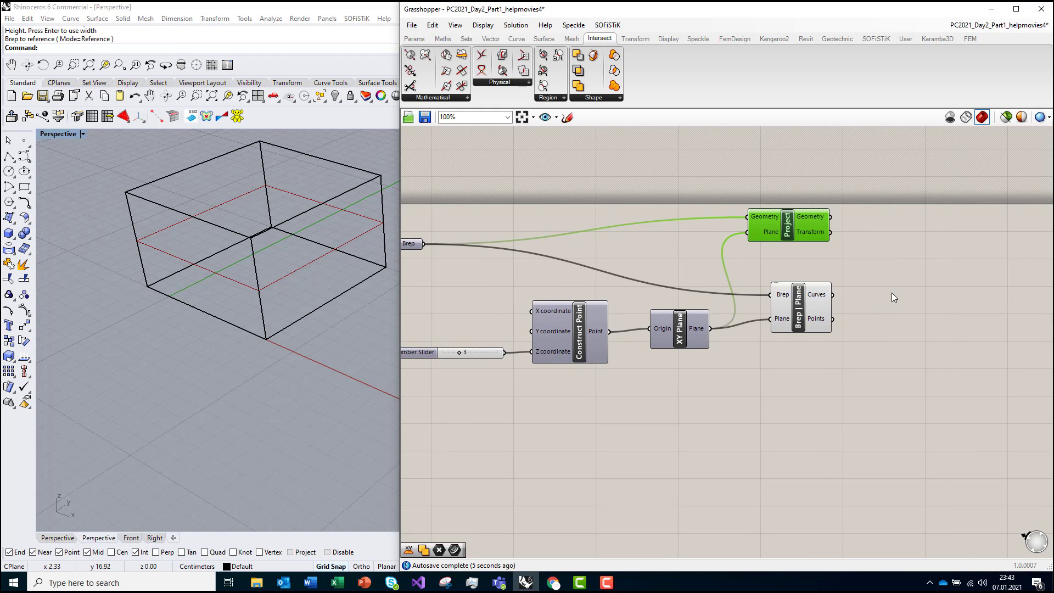
{"action": "double_click", "coordinate": [909, 292]}
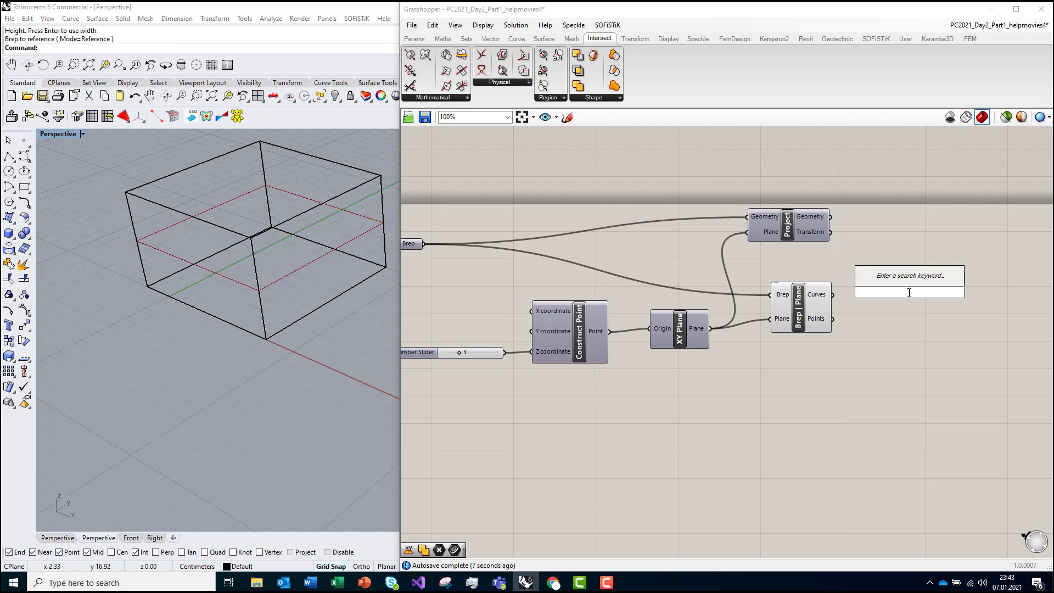
{"action": "type", "text": "surface"}
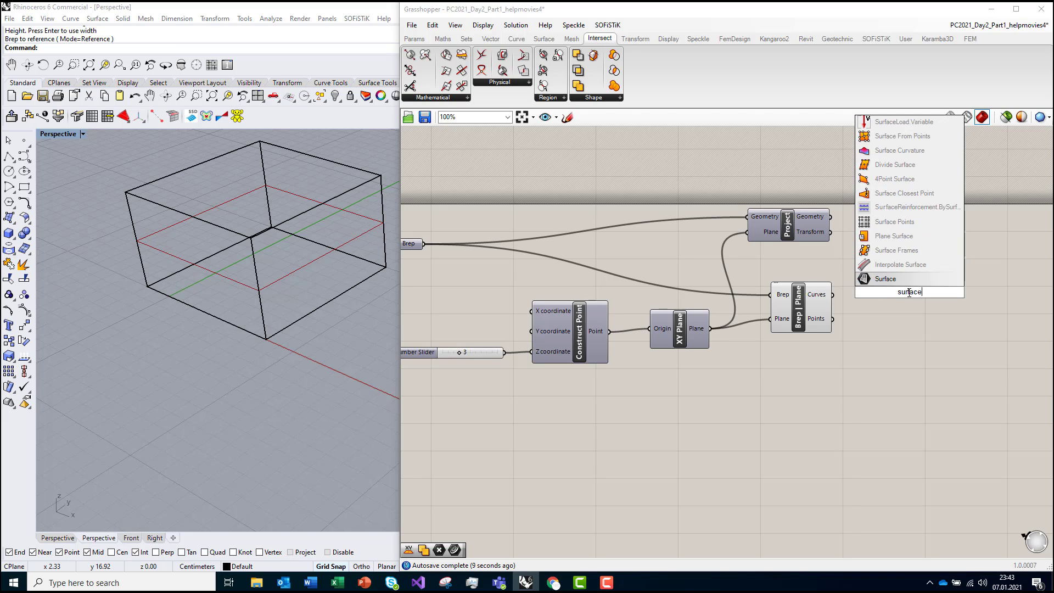
{"action": "key", "text": "Return"}
{"action": "mouse_move", "coordinate": [894, 291]}
{"action": "left_mouse_down"}
{"action": "mouse_move", "coordinate": [832, 294]}
{"action": "mouse_move", "coordinate": [906, 292]}
{"action": "mouse_move", "coordinate": [887, 292]}
{"action": "left_mouse_up"}
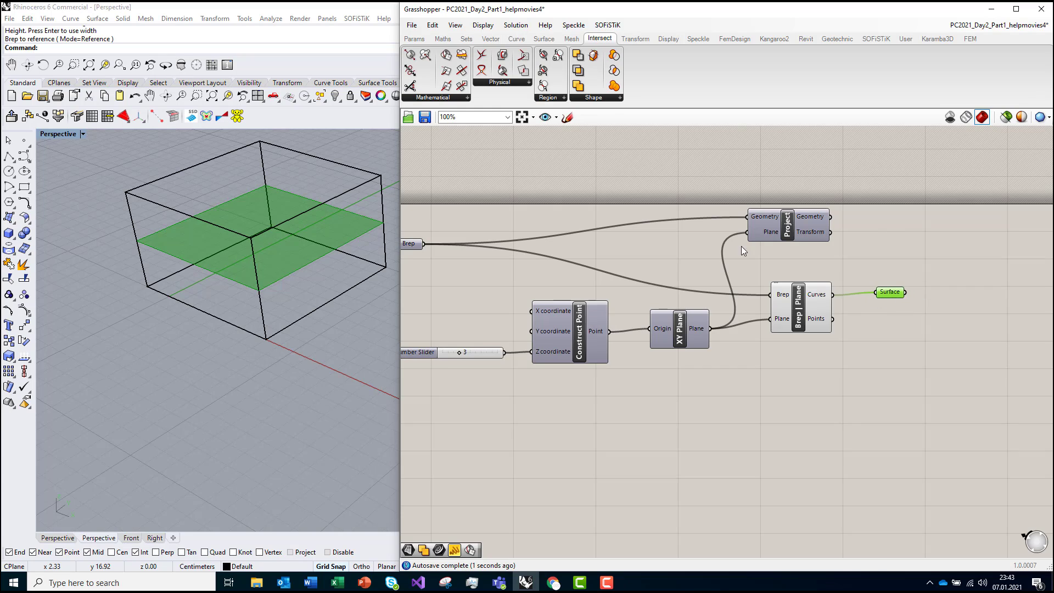
Step: Place a Brep | Brep component from the Physical list, feeding the section Surface into Brep B
{"action": "left_click", "coordinate": [435, 98]}
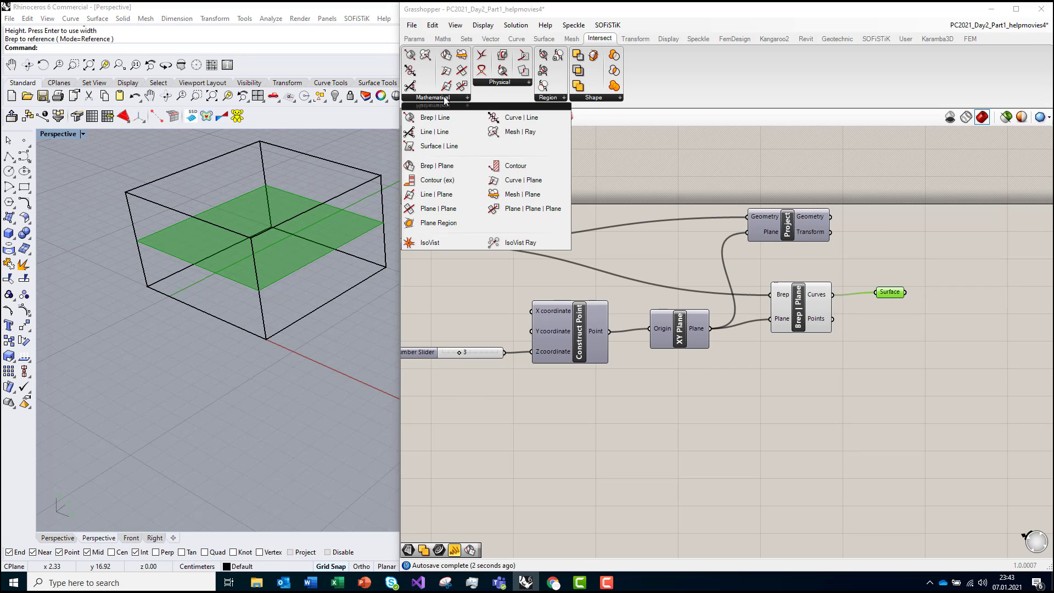
{"action": "left_click", "coordinate": [493, 82]}
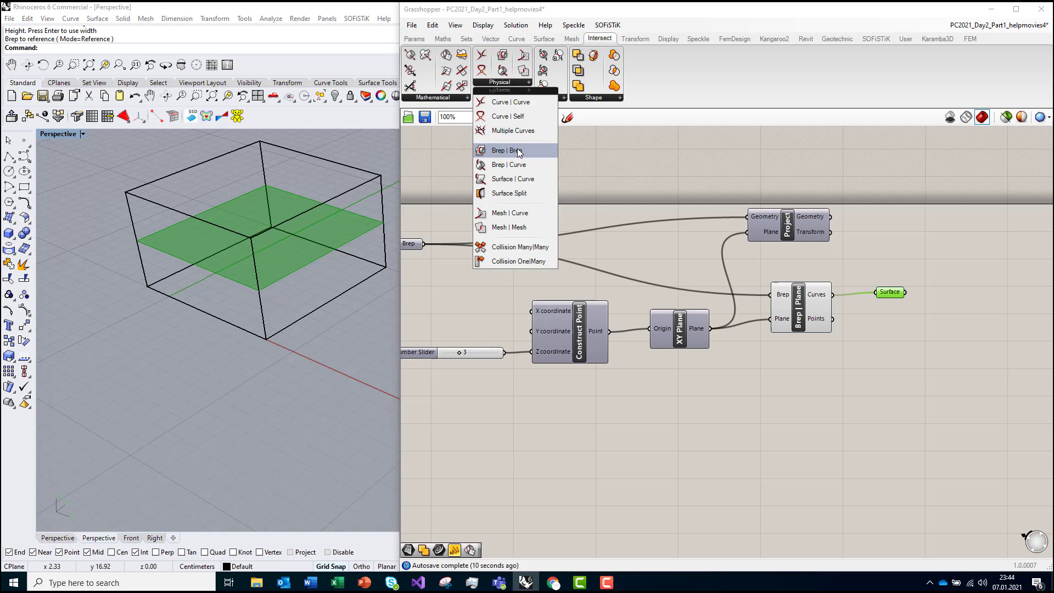
{"action": "left_click_drag", "start_coordinate": [506, 153], "coordinate": [887, 391]}
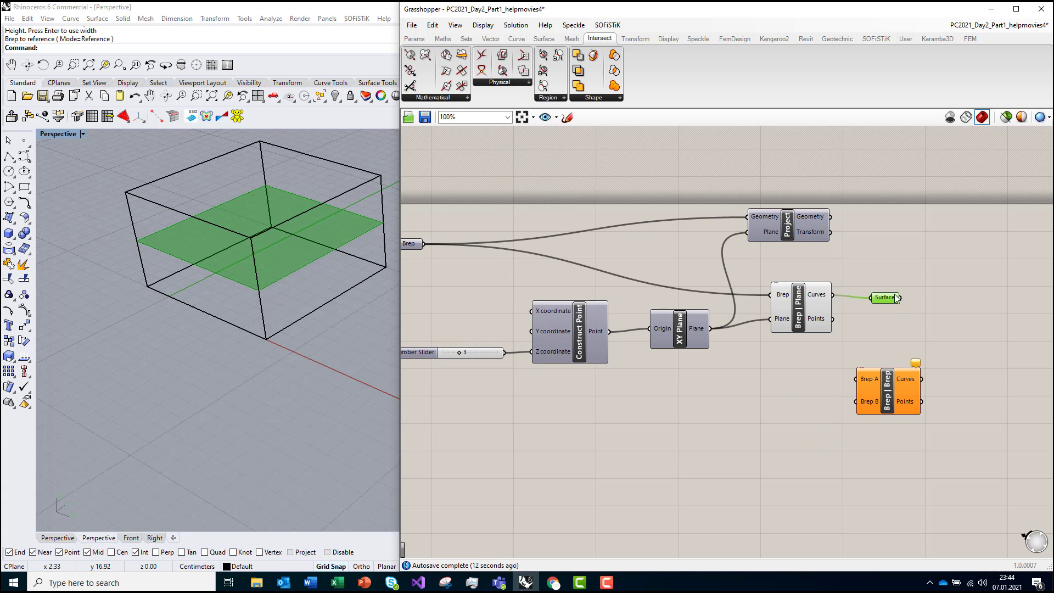
{"action": "left_click_drag", "start_coordinate": [901, 292], "coordinate": [518, 278]}
{"action": "scroll", "coordinate": [774, 359], "scroll_direction": "down", "scroll_amount": 2}
{"action": "left_click_drag", "start_coordinate": [867, 377], "coordinate": [936, 345]}
{"action": "scroll", "coordinate": [933, 349], "scroll_direction": "up", "scroll_amount": 5}
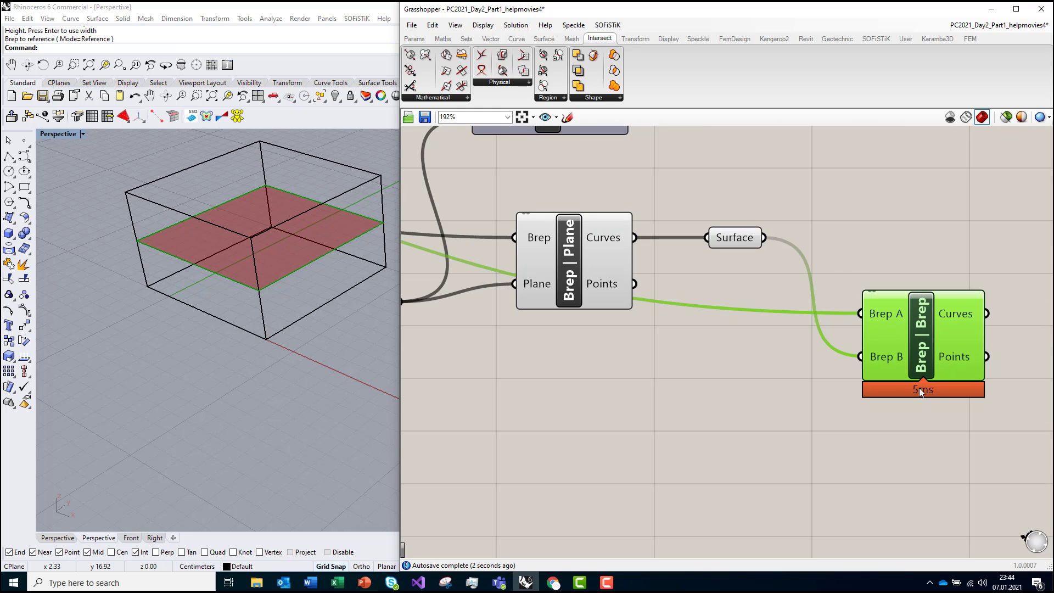
{"action": "scroll", "coordinate": [914, 391], "scroll_direction": "down", "scroll_amount": 2}
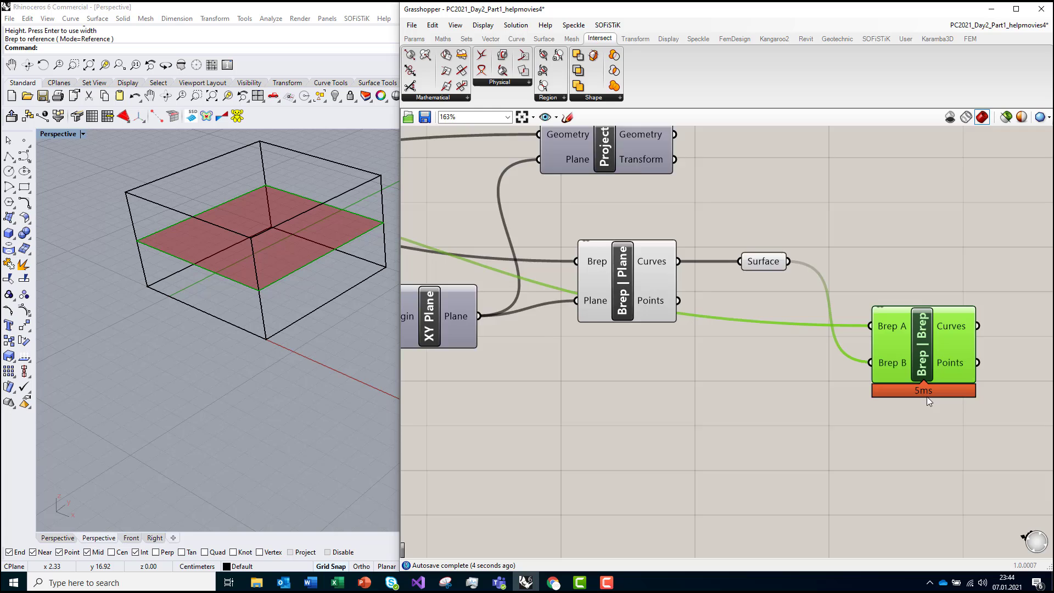
{"action": "left_click_drag", "start_coordinate": [933, 363], "coordinate": [881, 359]}
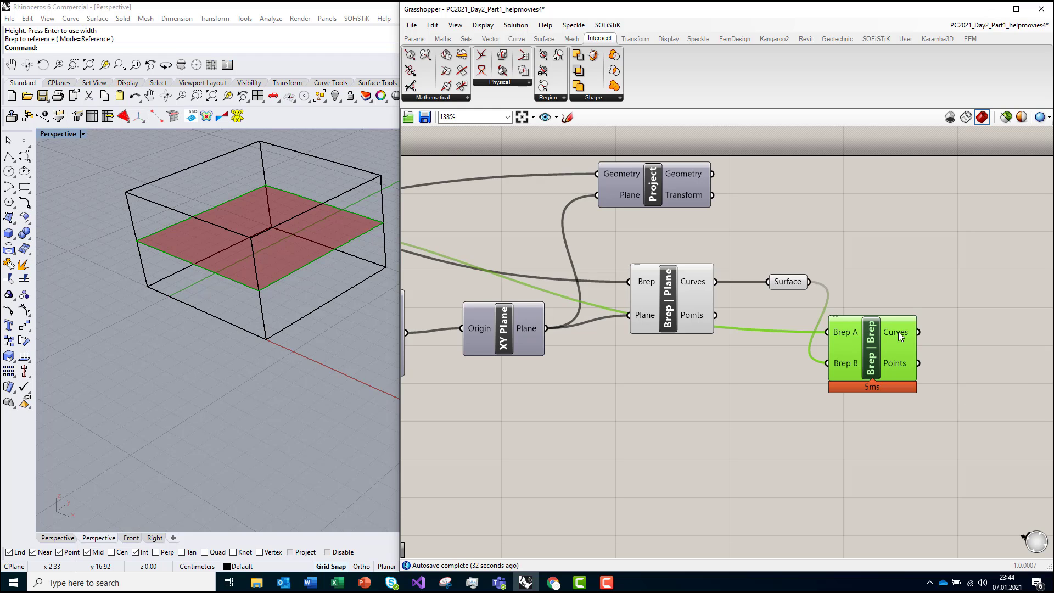
Step: Place a Curve | Curve intersection component from Intersect > Physical on the canvas
{"action": "scroll", "coordinate": [845, 325], "scroll_direction": "down", "scroll_amount": 2}
{"action": "scroll", "coordinate": [845, 324], "scroll_direction": "down", "scroll_amount": 1}
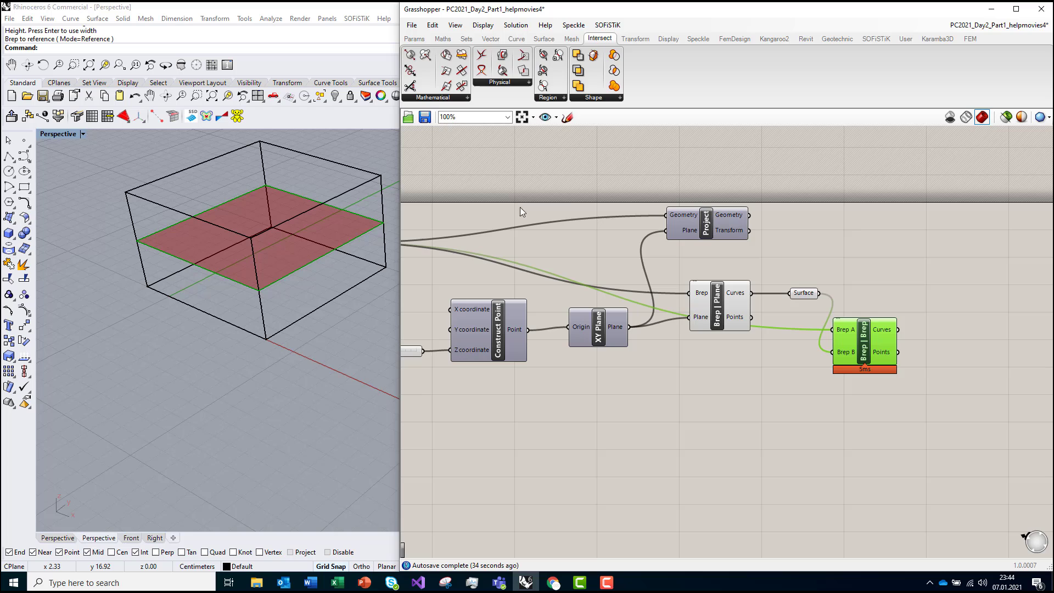
{"action": "left_click", "coordinate": [445, 97]}
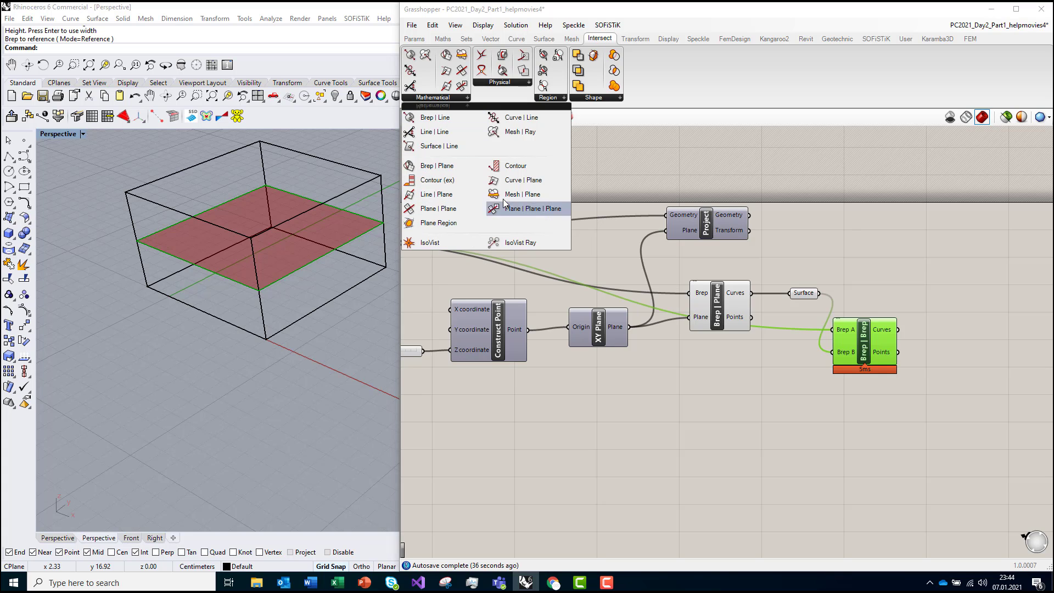
{"action": "left_click", "coordinate": [489, 83]}
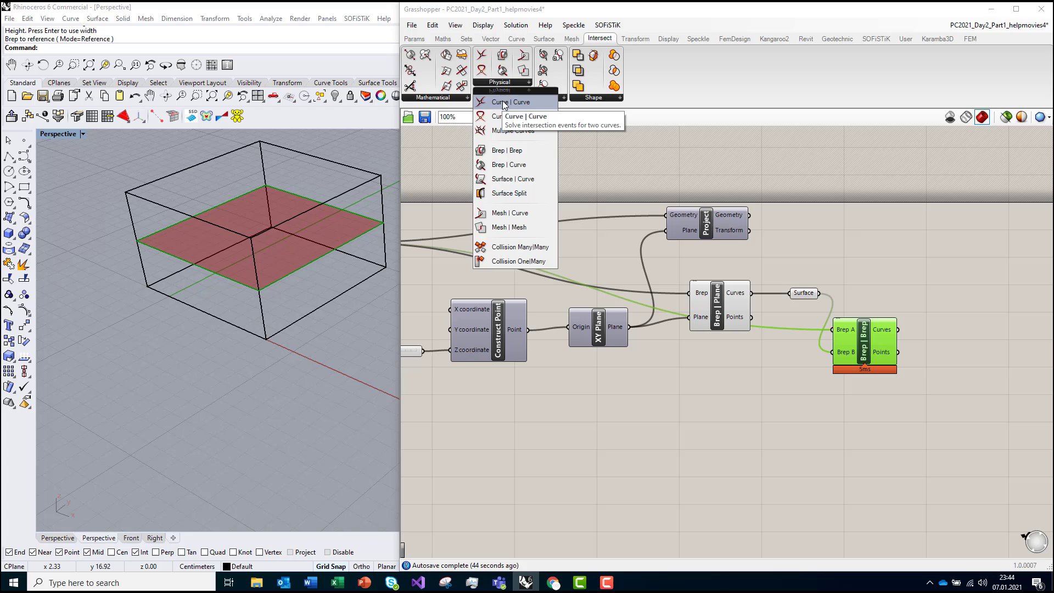
{"action": "left_click_drag", "start_coordinate": [503, 105], "coordinate": [802, 437]}
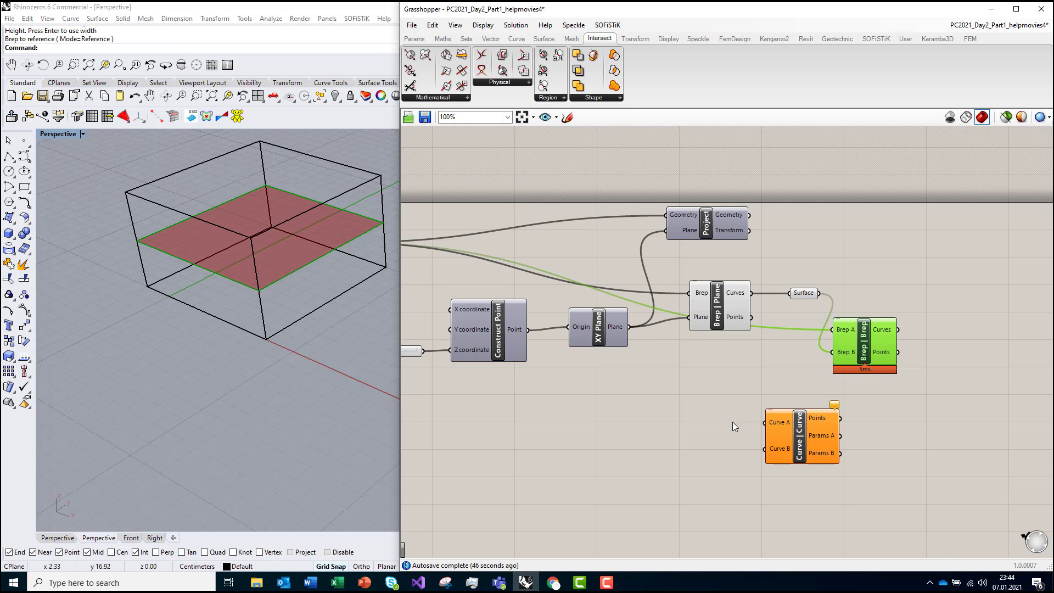
{"action": "right_click_drag", "start_coordinate": [732, 421], "coordinate": [744, 380]}
{"action": "right_click_drag", "start_coordinate": [789, 311], "coordinate": [747, 298]}
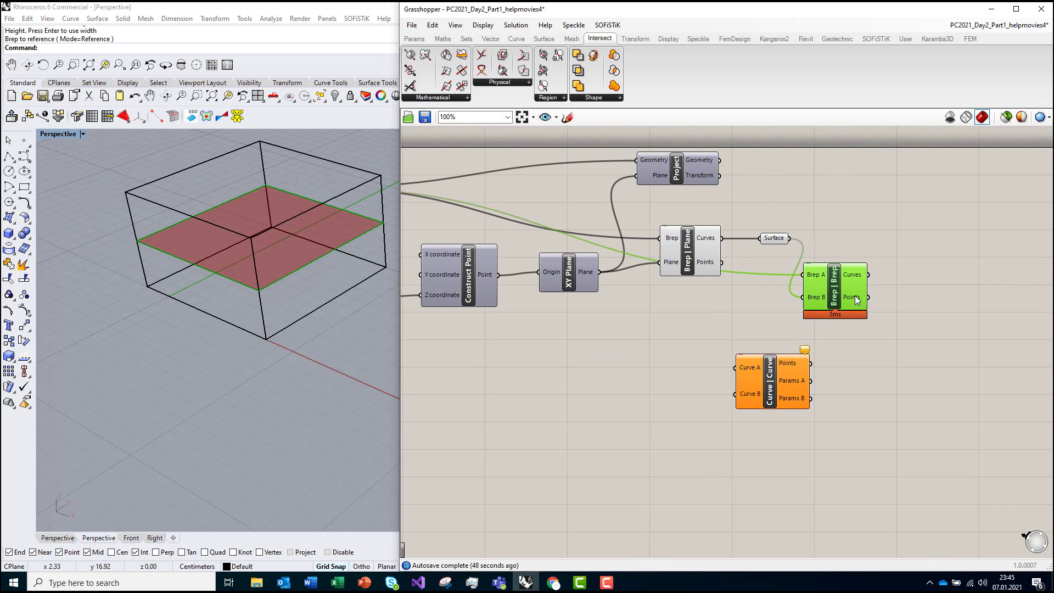
Step: Add an Explode component and feed the Brep | Brep Curves into it
{"action": "double_click", "coordinate": [689, 350]}
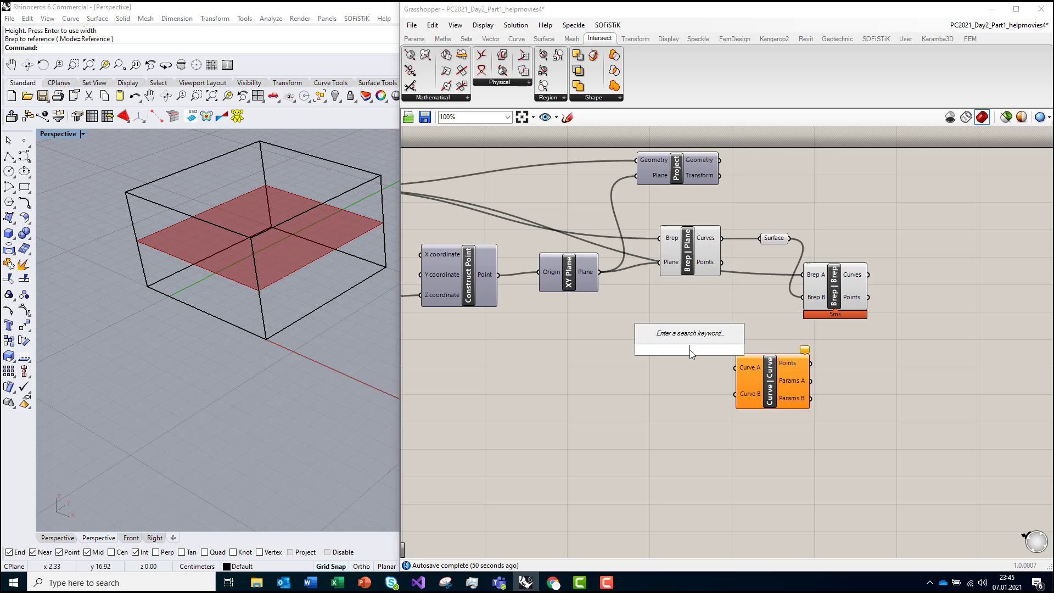
{"action": "type", "text": "explode"}
{"action": "key", "text": "Return"}
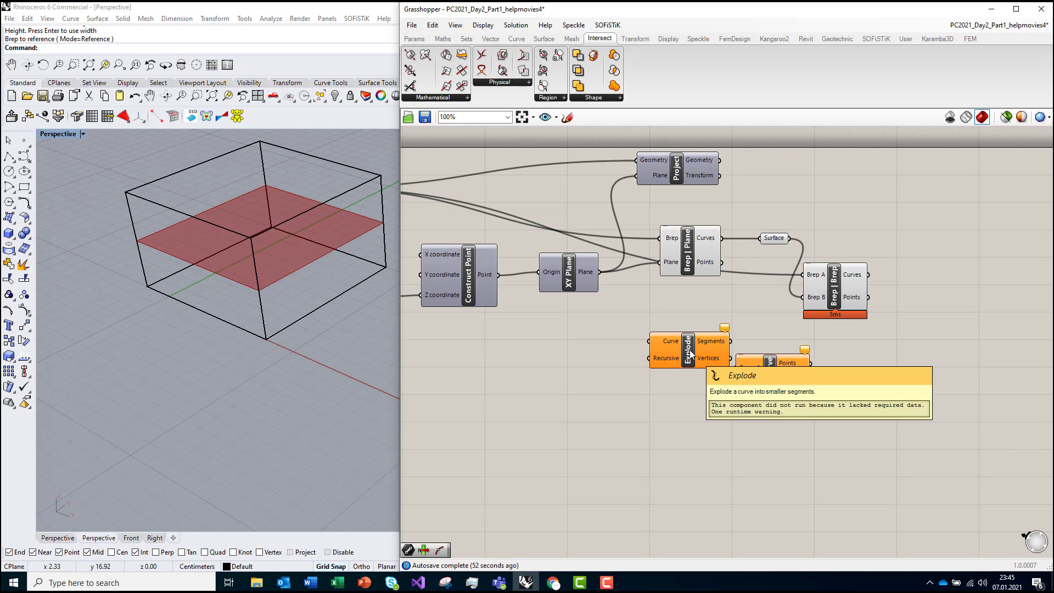
{"action": "left_click_drag", "start_coordinate": [849, 304], "coordinate": [649, 340]}
Step: Wire Explode's Segments into both Curve A and Curve B of Curve | Curve
{"action": "left_click_drag", "start_coordinate": [768, 384], "coordinate": [898, 410]}
{"action": "left_click_drag", "start_coordinate": [700, 343], "coordinate": [700, 377]}
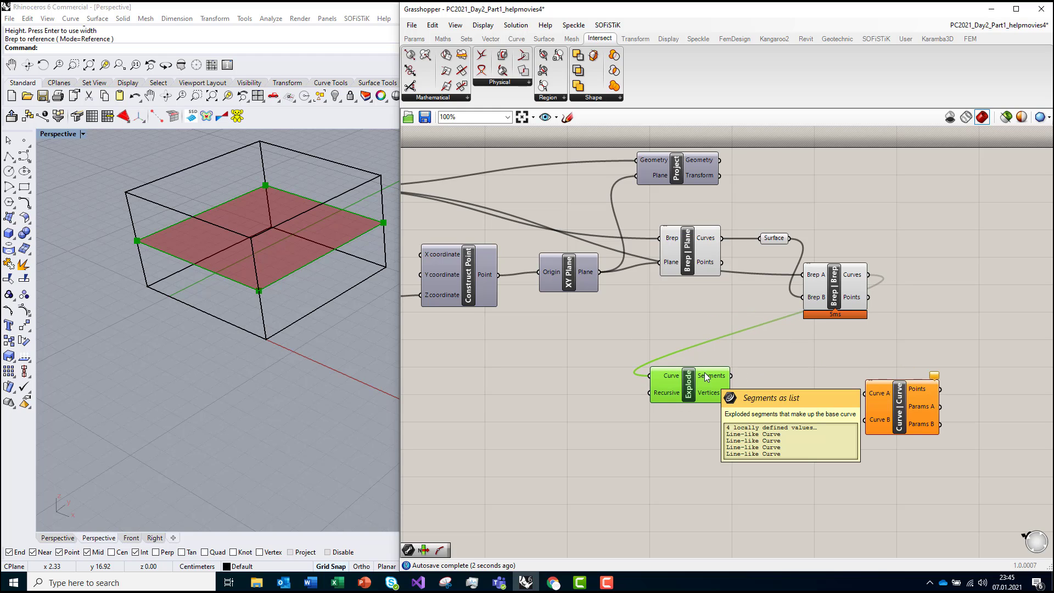
{"action": "left_click", "coordinate": [731, 377]}
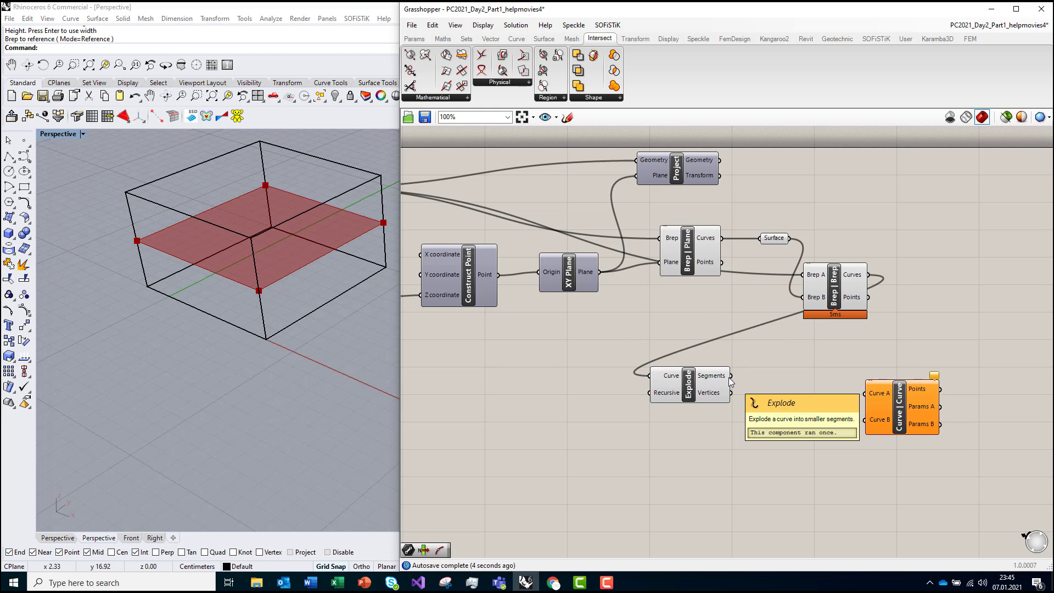
{"action": "left_click_drag", "start_coordinate": [731, 376], "coordinate": [865, 393]}
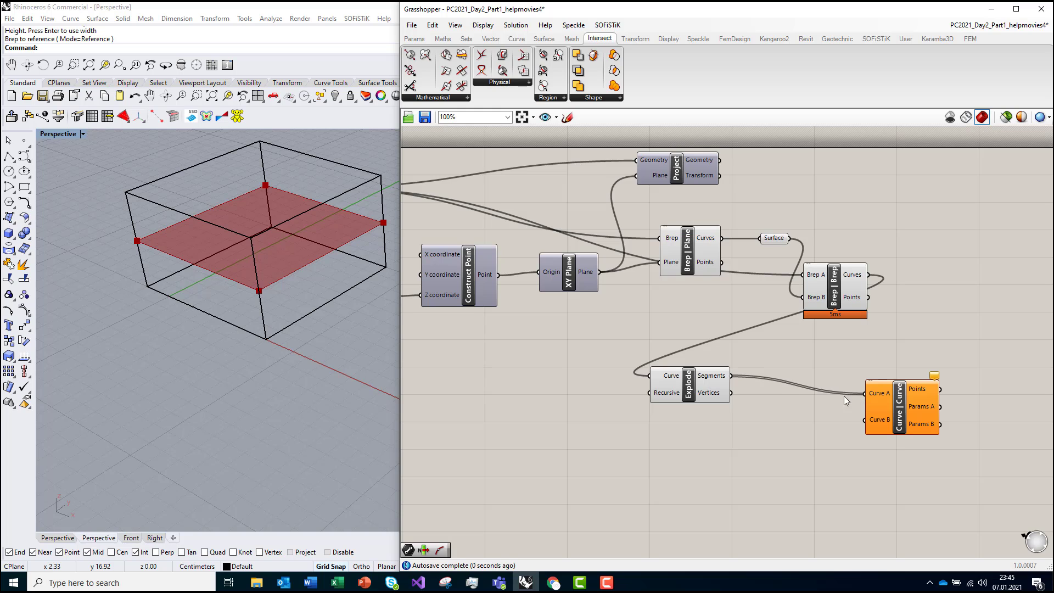
{"action": "left_click_drag", "start_coordinate": [731, 376], "coordinate": [865, 420]}
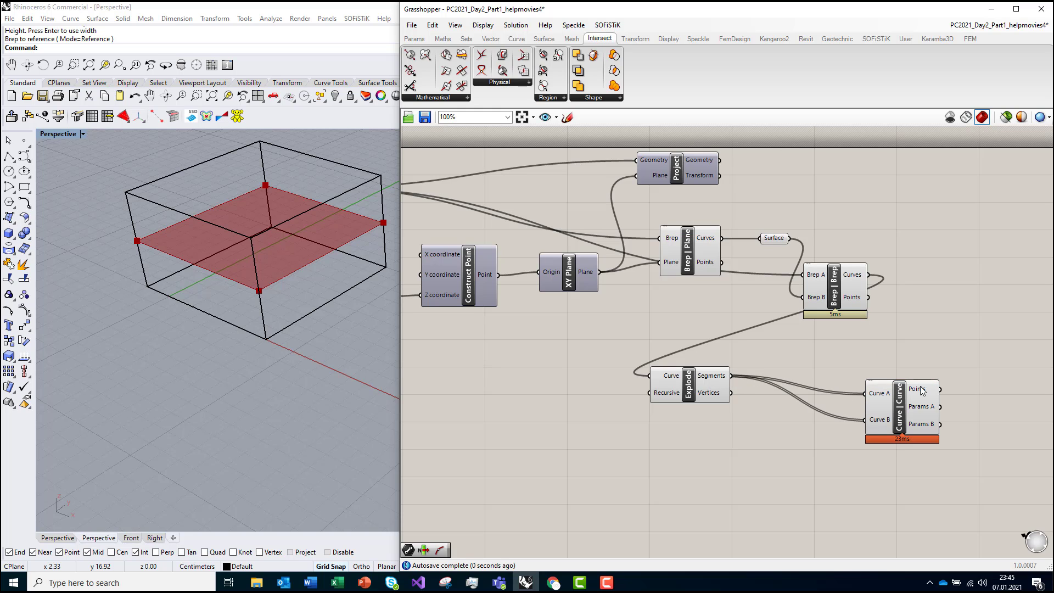
Step: Move Curve | Curve to the right and Explode next to the Brep | Brep component
{"action": "left_click", "coordinate": [901, 404]}
{"action": "right_click_drag", "start_coordinate": [1004, 380], "coordinate": [991, 380]}
{"action": "scroll", "coordinate": [991, 380], "scroll_direction": "down", "scroll_amount": 3}
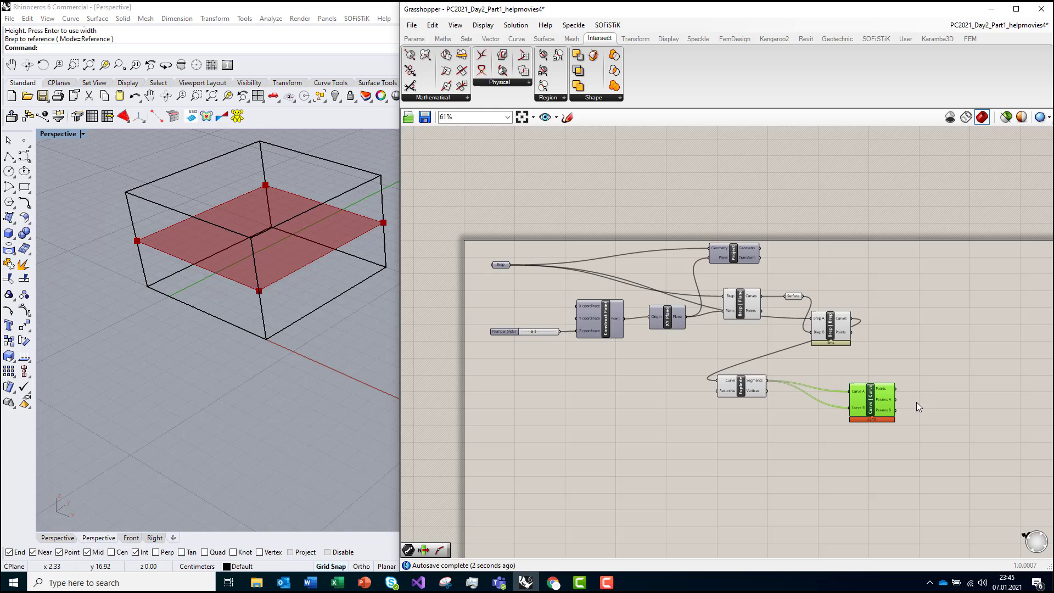
{"action": "left_click_drag", "start_coordinate": [895, 400], "coordinate": [994, 375]}
{"action": "left_click_drag", "start_coordinate": [746, 381], "coordinate": [889, 327]}
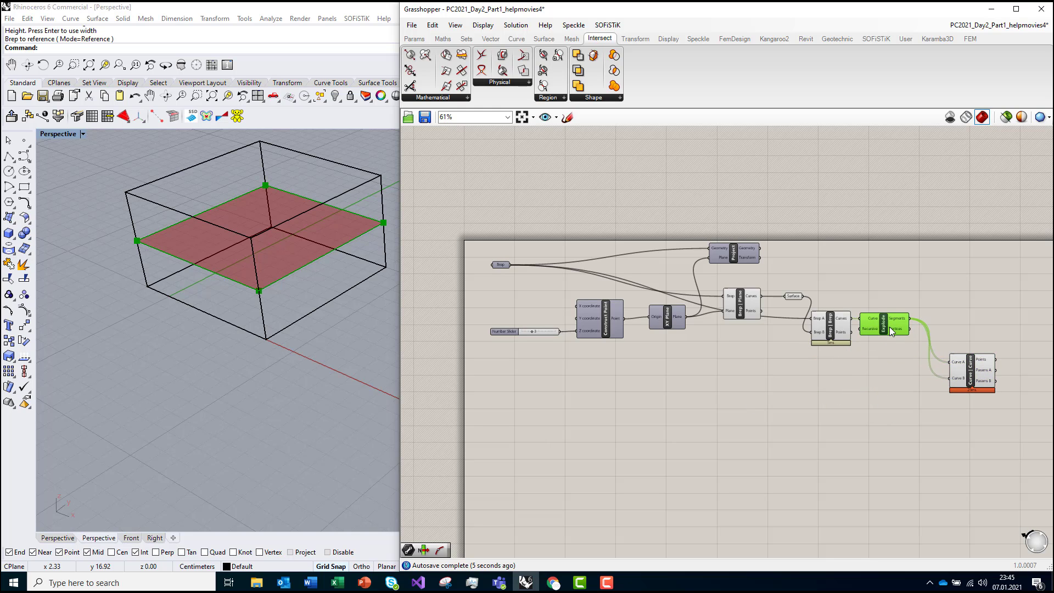
Step: Turn off the preview of all eight components in the definition
{"action": "left_click_drag", "start_coordinate": [976, 424], "coordinate": [571, 239]}
{"action": "middle_click", "coordinate": [607, 215]}
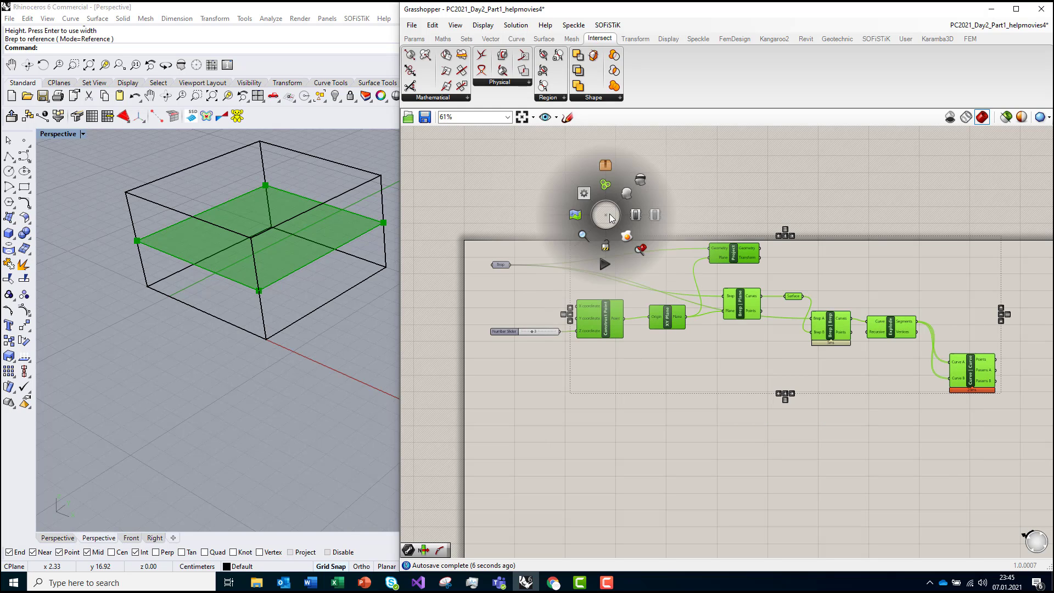
{"action": "left_click", "coordinate": [640, 180]}
{"action": "left_click", "coordinate": [837, 240]}
{"action": "scroll", "coordinate": [788, 295], "scroll_direction": "up", "scroll_amount": 5}
Step: Add a Point parameter fed by the Curve | Curve intersection Points
{"action": "right_click_drag", "start_coordinate": [787, 296], "coordinate": [902, 340]}
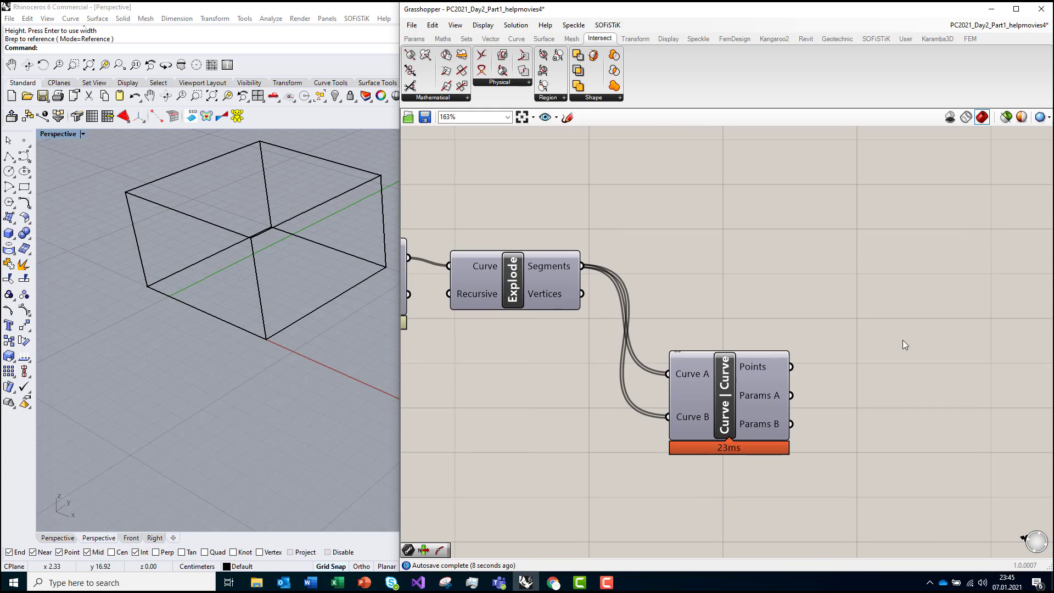
{"action": "double_click", "coordinate": [902, 340]}
{"action": "type", "text": "point"}
{"action": "key", "text": "Return"}
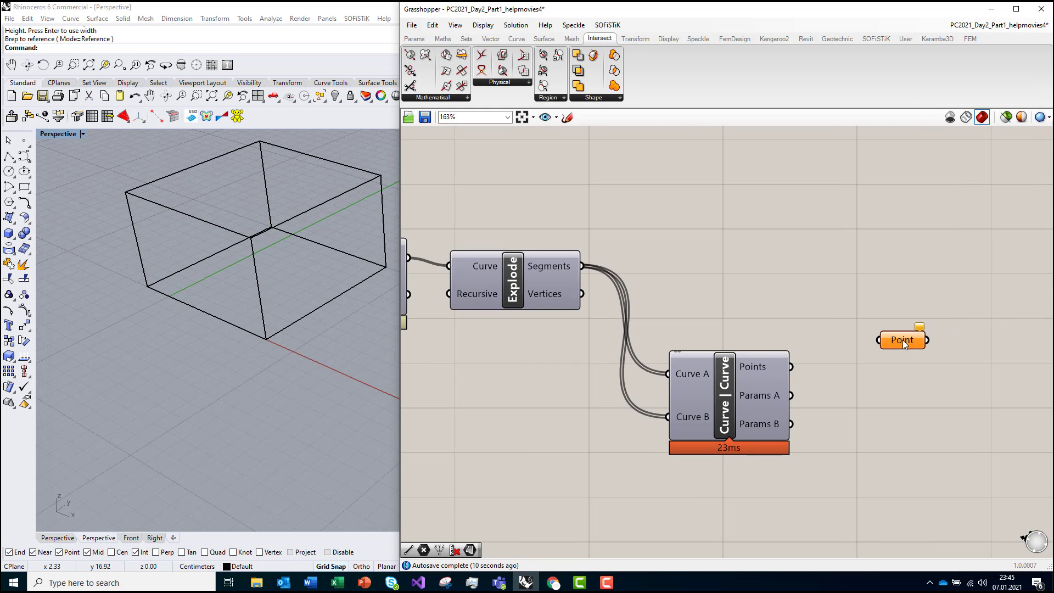
{"action": "left_click_drag", "start_coordinate": [791, 366], "coordinate": [790, 334]}
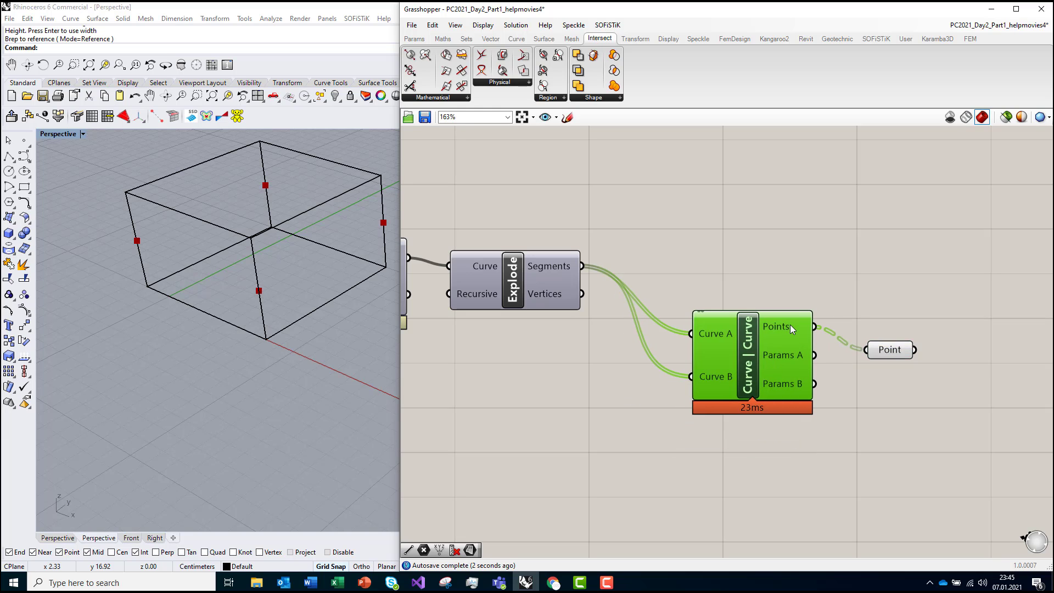
{"action": "mouse_move", "coordinate": [790, 328]}
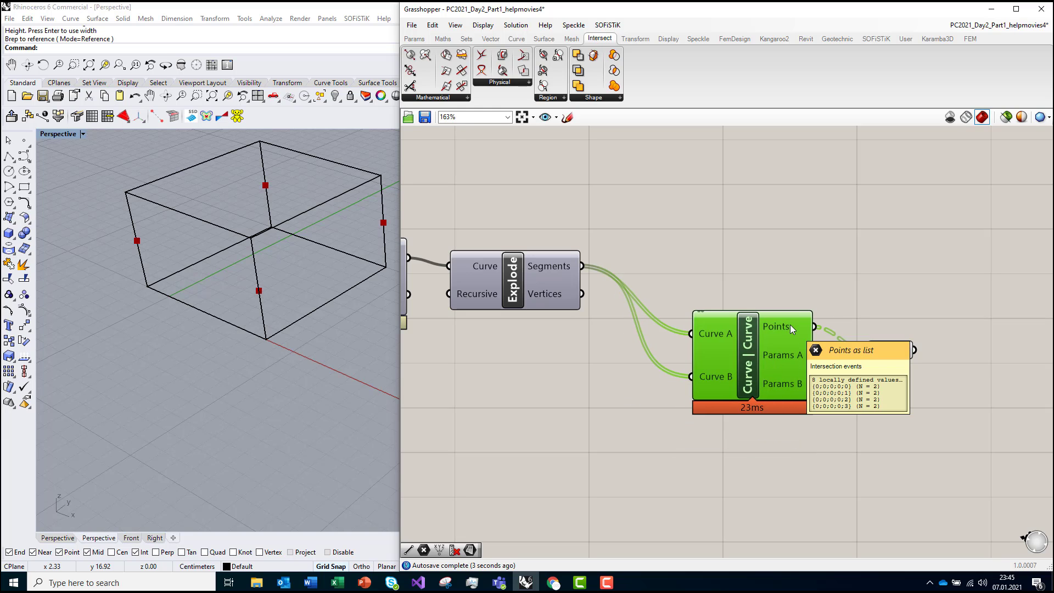
Step: Show the intersection points in a Panel, enlarged to list all four branches
{"action": "double_click", "coordinate": [843, 268]}
{"action": "type", "text": "panel"}
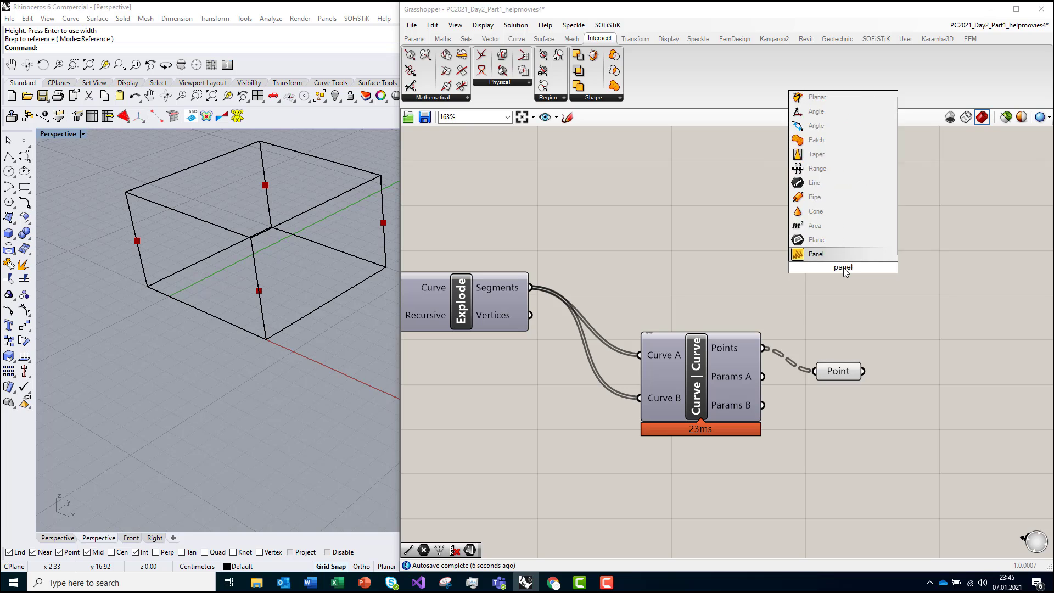
{"action": "key", "text": "Return"}
{"action": "left_click_drag", "start_coordinate": [762, 347], "coordinate": [770, 268]}
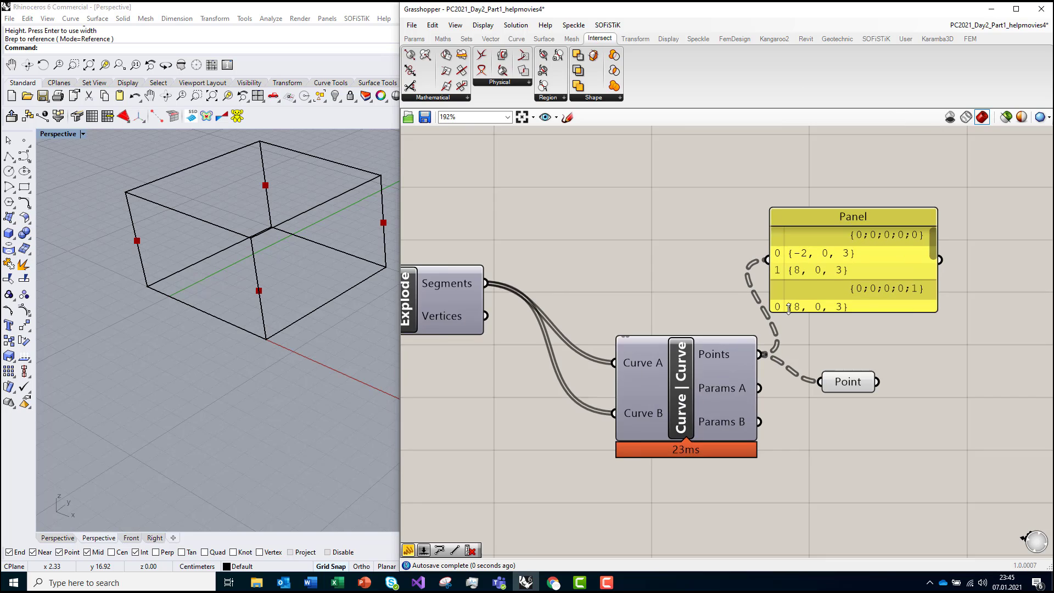
{"action": "left_click_drag", "start_coordinate": [914, 312], "coordinate": [959, 440]}
{"action": "left_click_drag", "start_coordinate": [906, 419], "coordinate": [939, 301]}
{"action": "right_click_drag", "start_coordinate": [821, 266], "coordinate": [683, 346]}
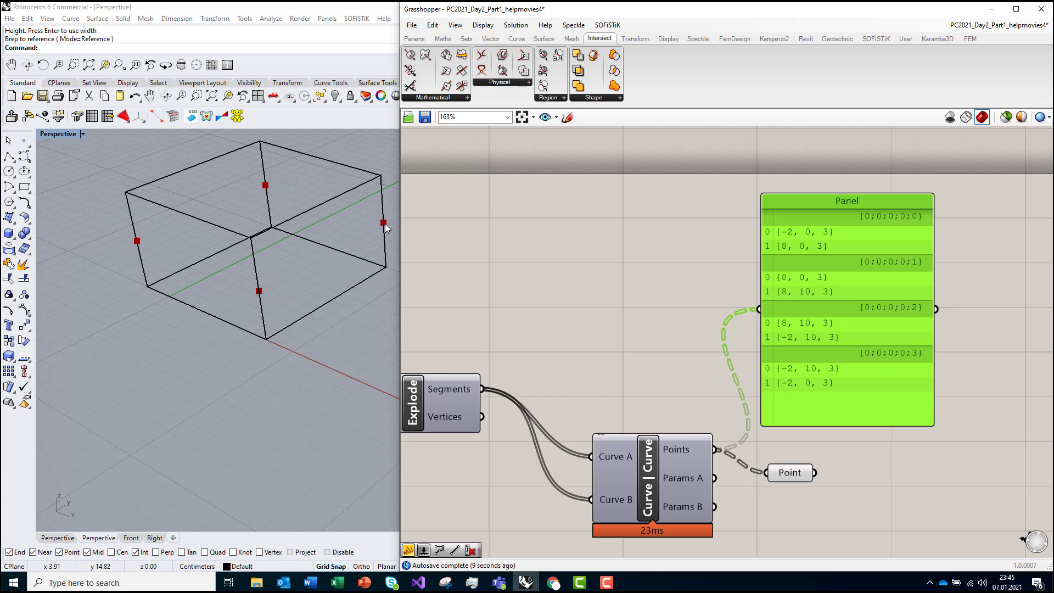
{"action": "scroll", "coordinate": [674, 314], "scroll_direction": "down", "scroll_amount": 2}
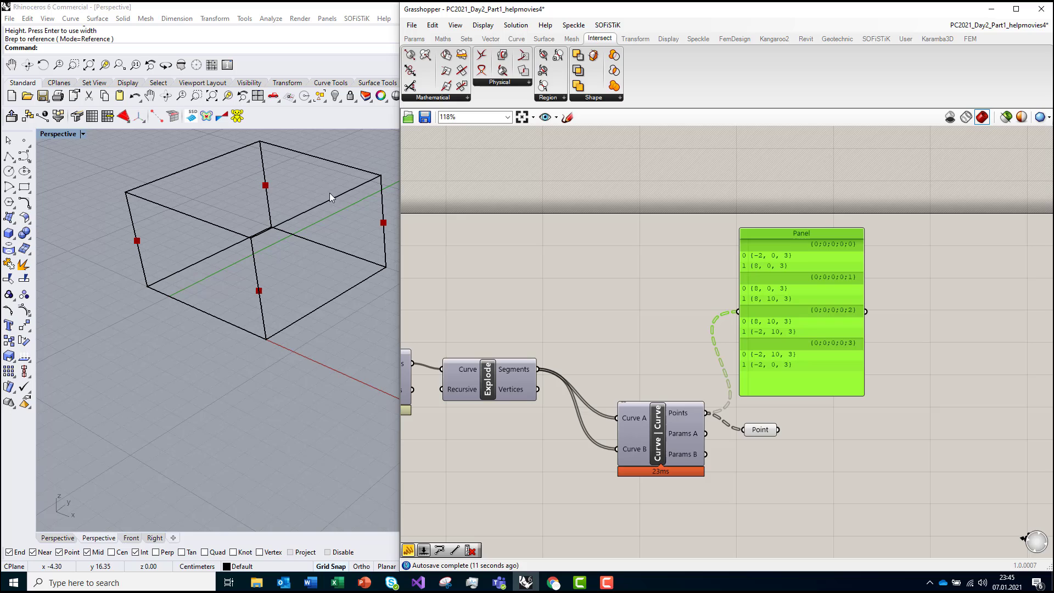